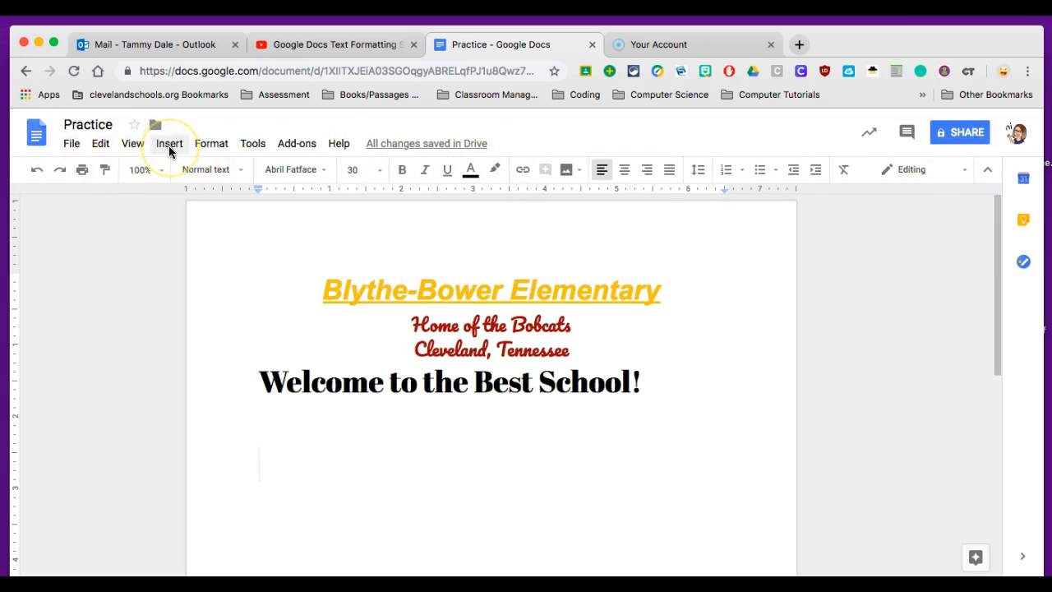
Step: Open the special characters picker and look through its arrow symbols
left_click(36, 174)
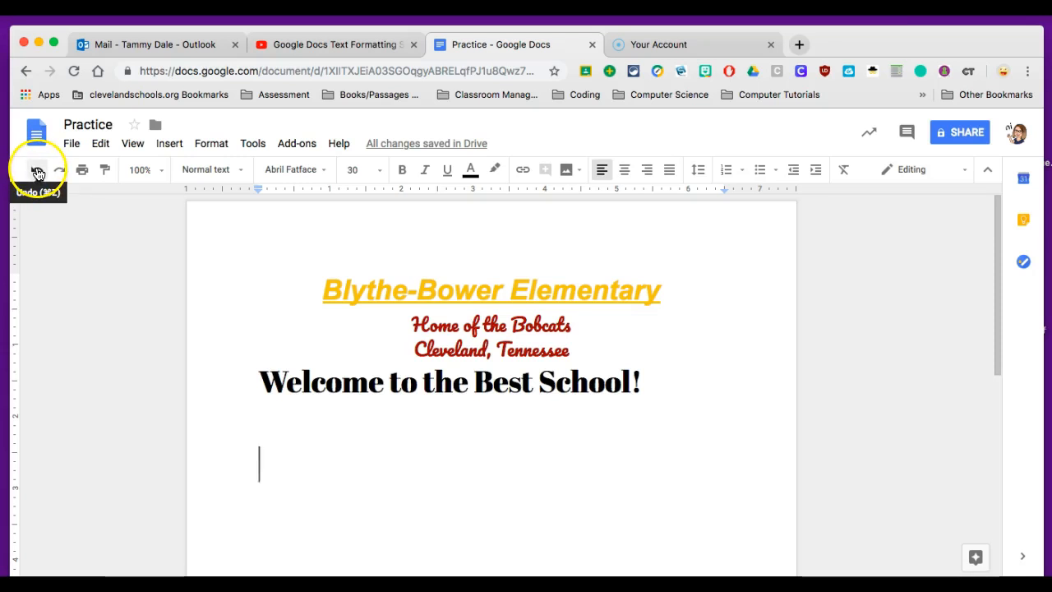
left_click(170, 145)
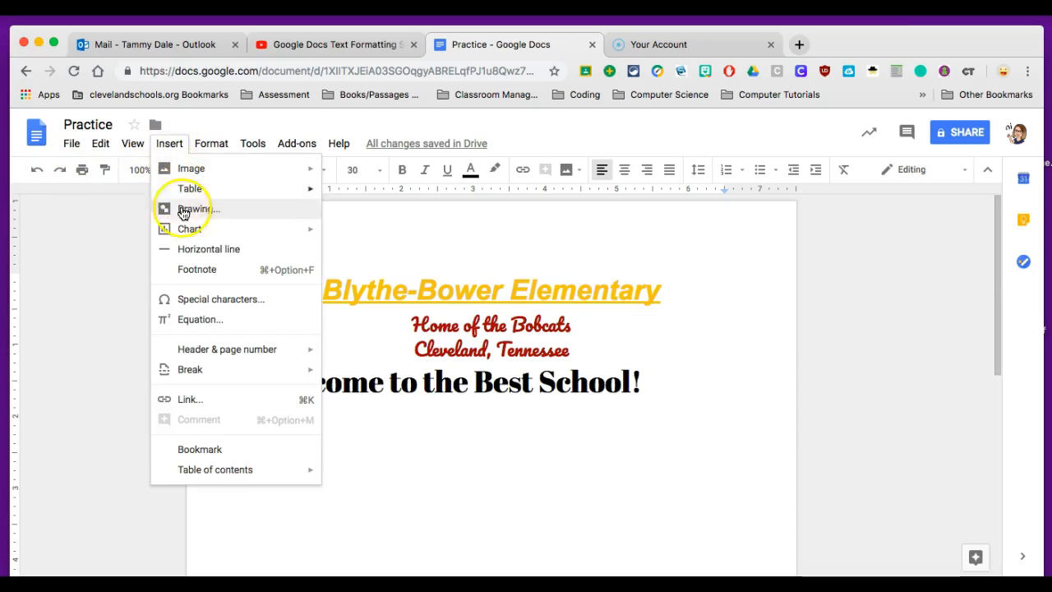
left_click(237, 301)
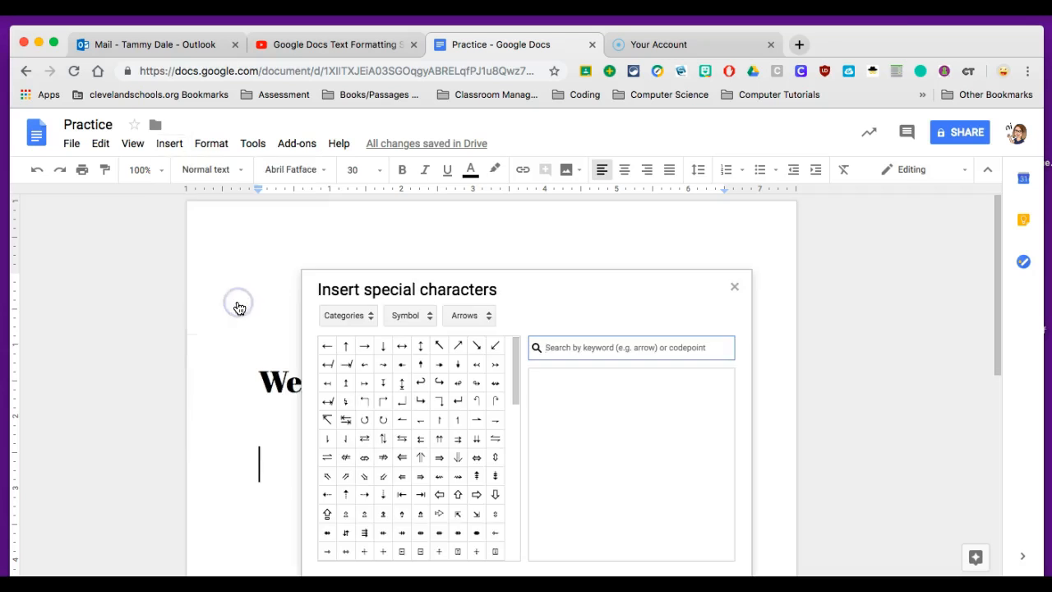
scroll(415, 429, "down", 10)
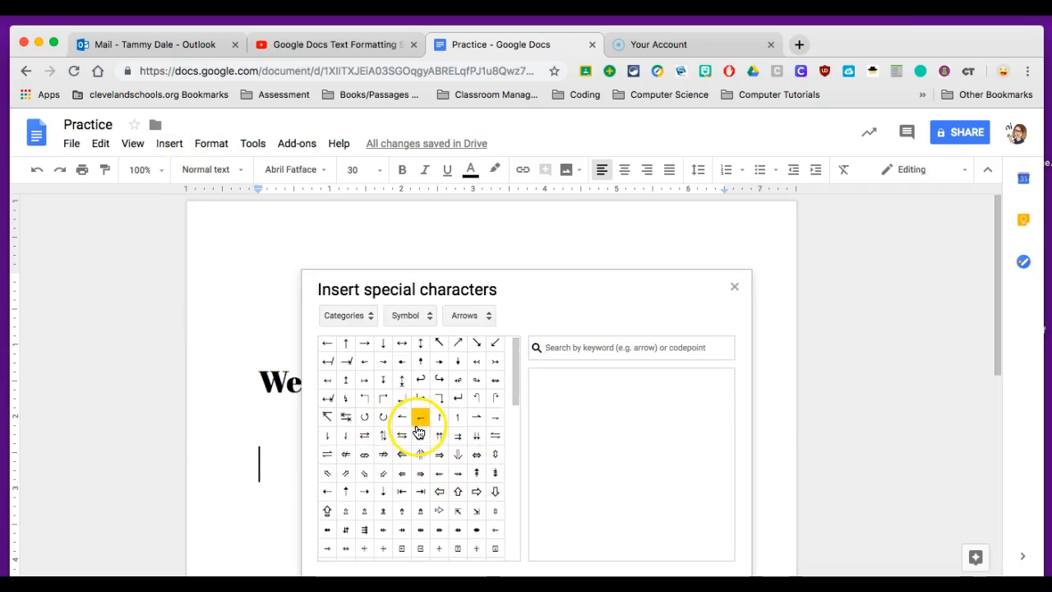
scroll(423, 458, "down", 5)
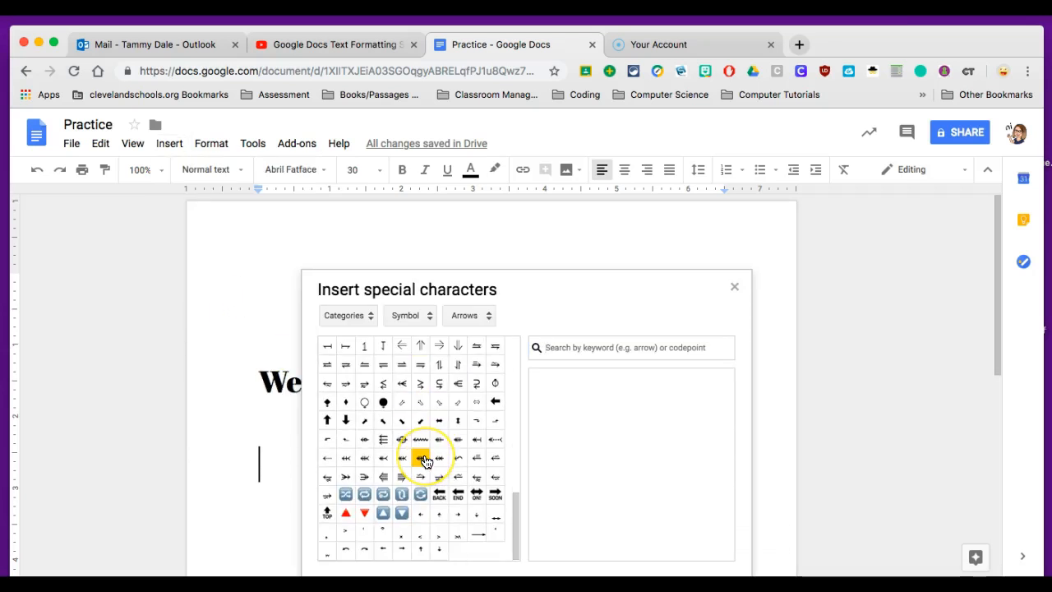
scroll(425, 460, "down", 2)
scroll(422, 351, "up", 15)
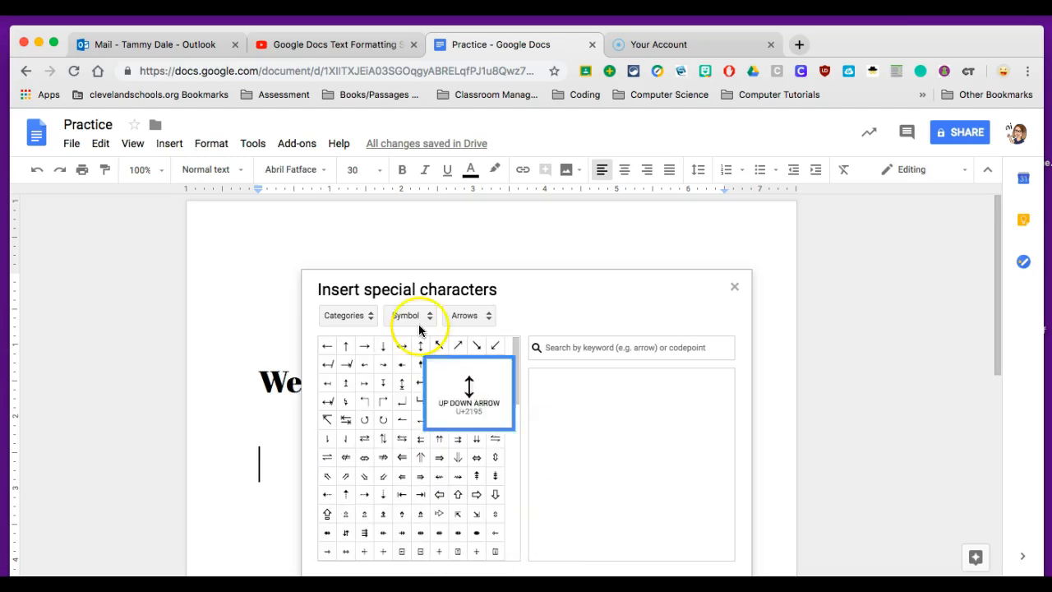
Step: Review the available character categories and display the Emoji category
left_click(369, 317)
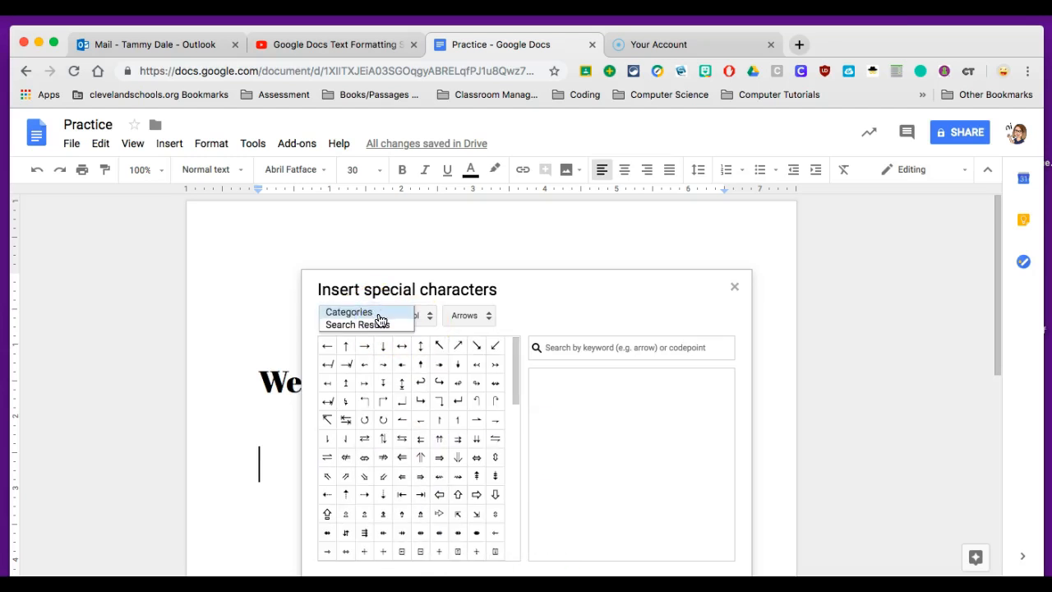
left_click(373, 313)
left_click(427, 315)
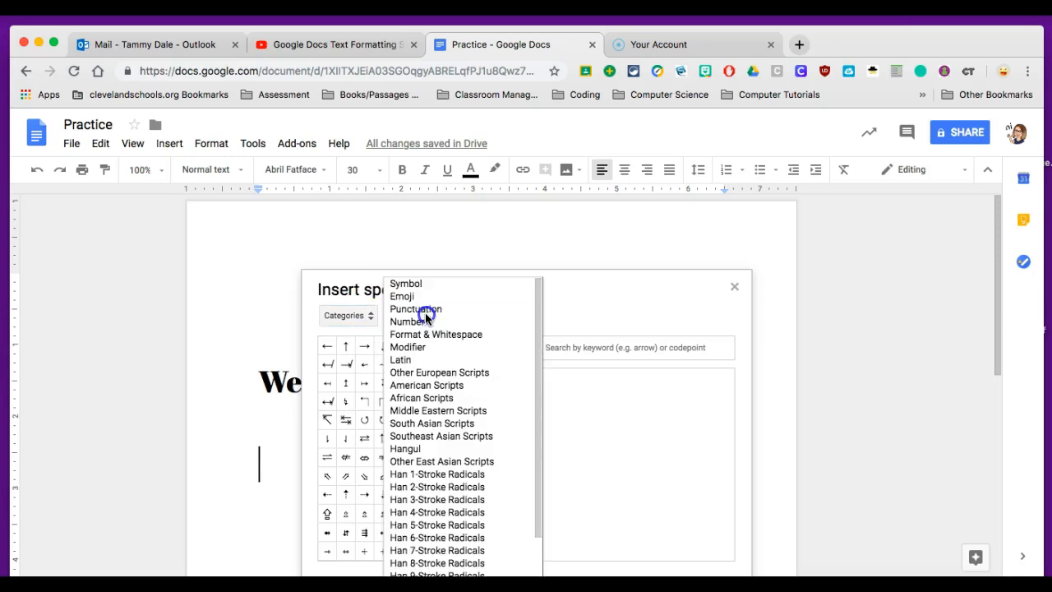
scroll(458, 423, "down", 2)
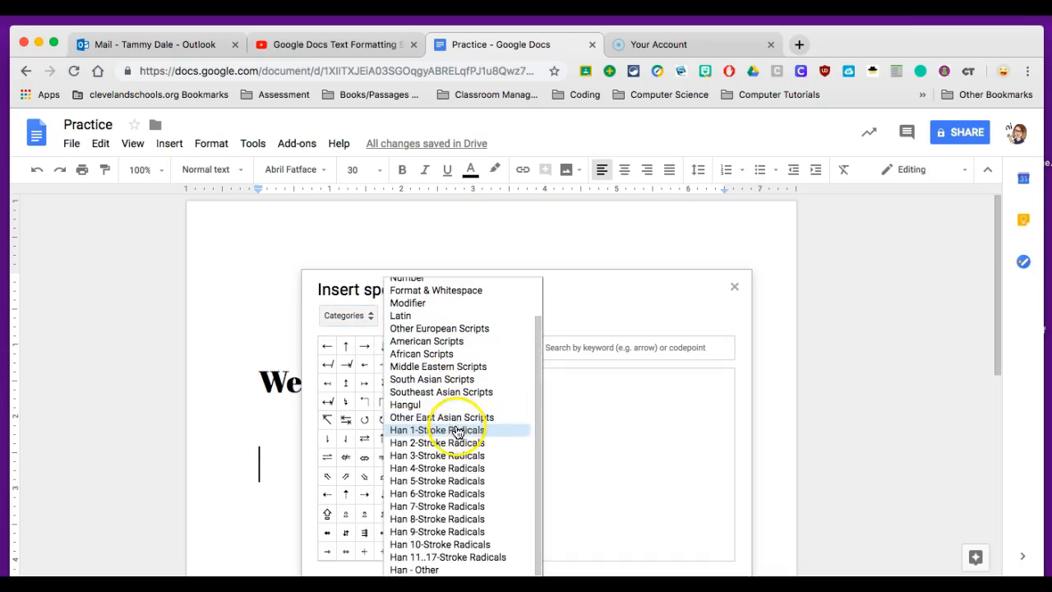
scroll(461, 444, "up", 2)
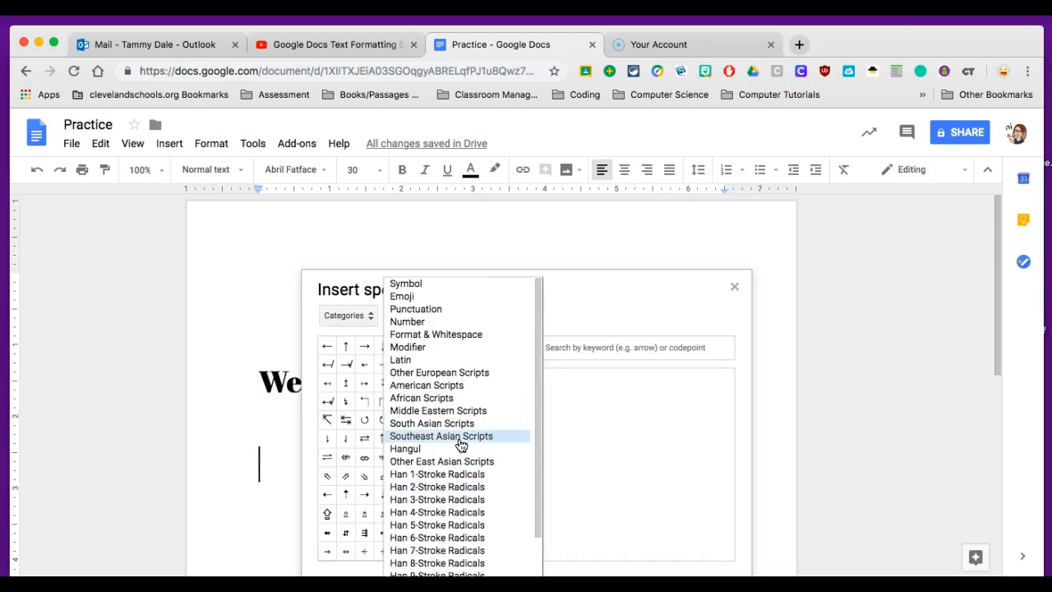
left_click(397, 298)
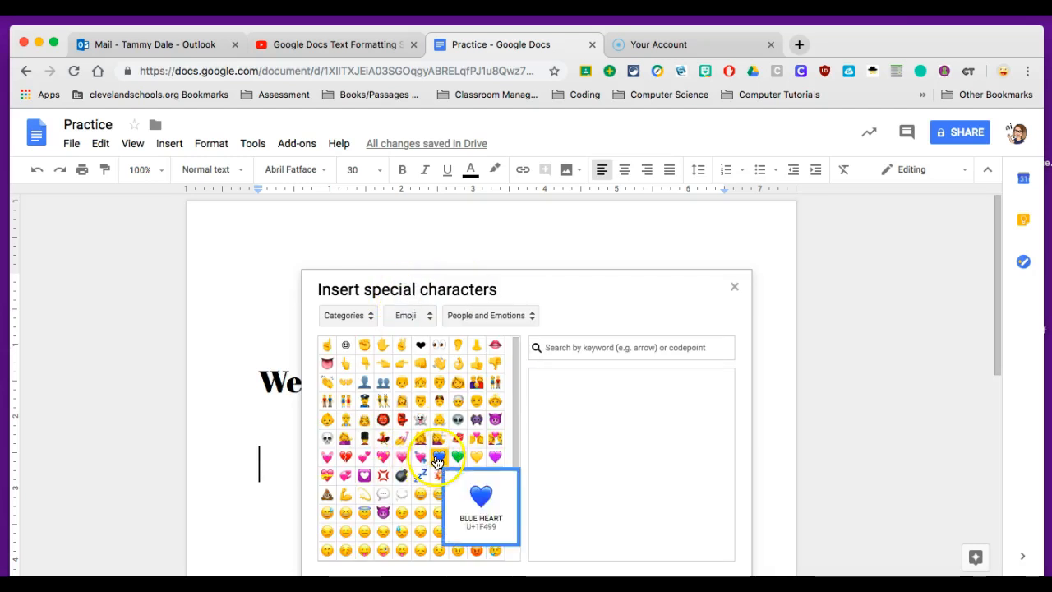
Step: Review the emoji groups and display the Symbols group
left_click(530, 316)
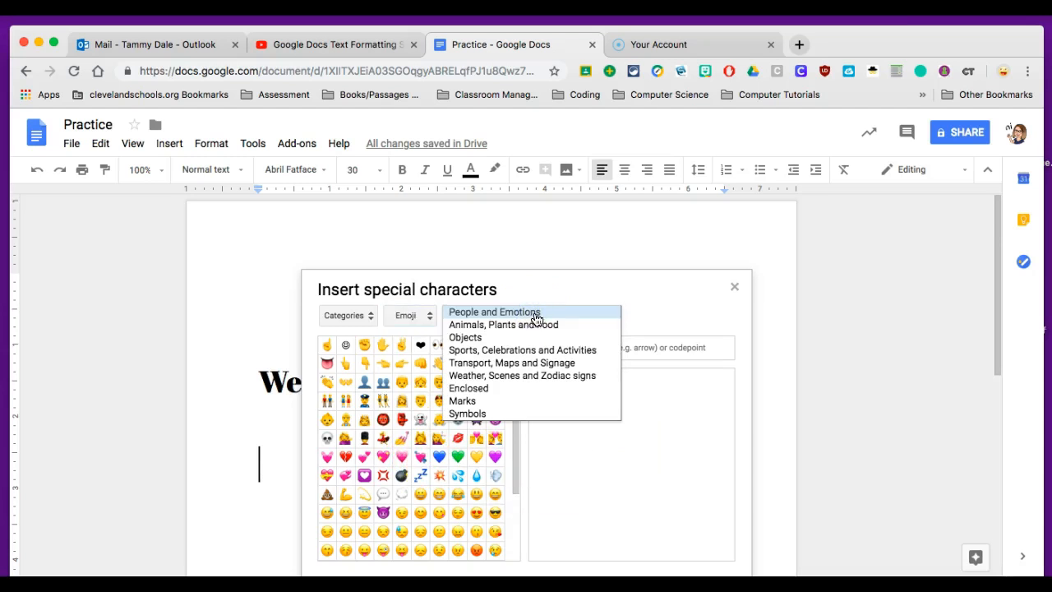
left_click(535, 317)
left_click(500, 317)
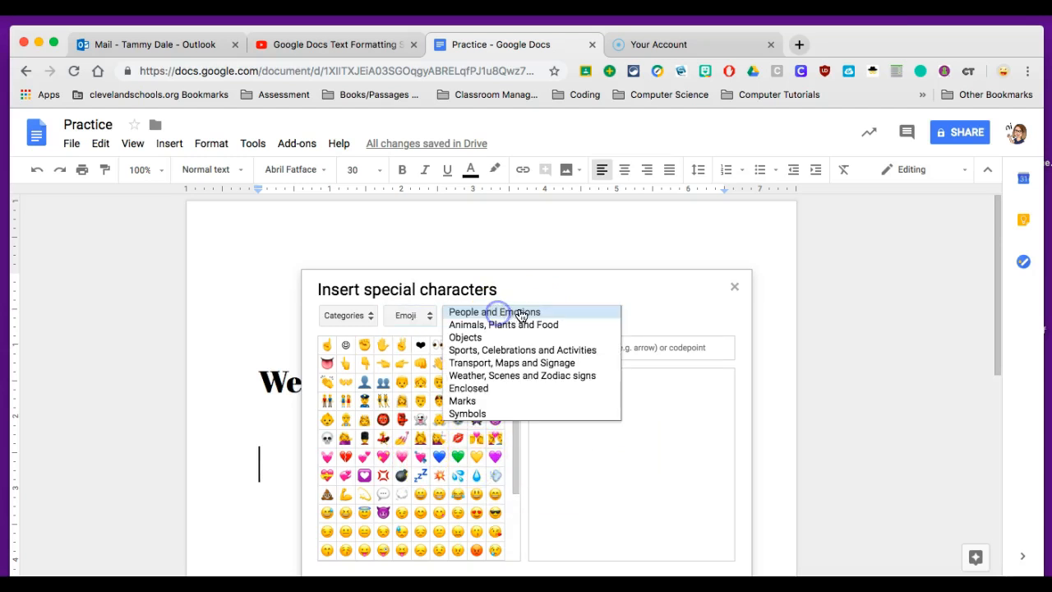
left_click(480, 416)
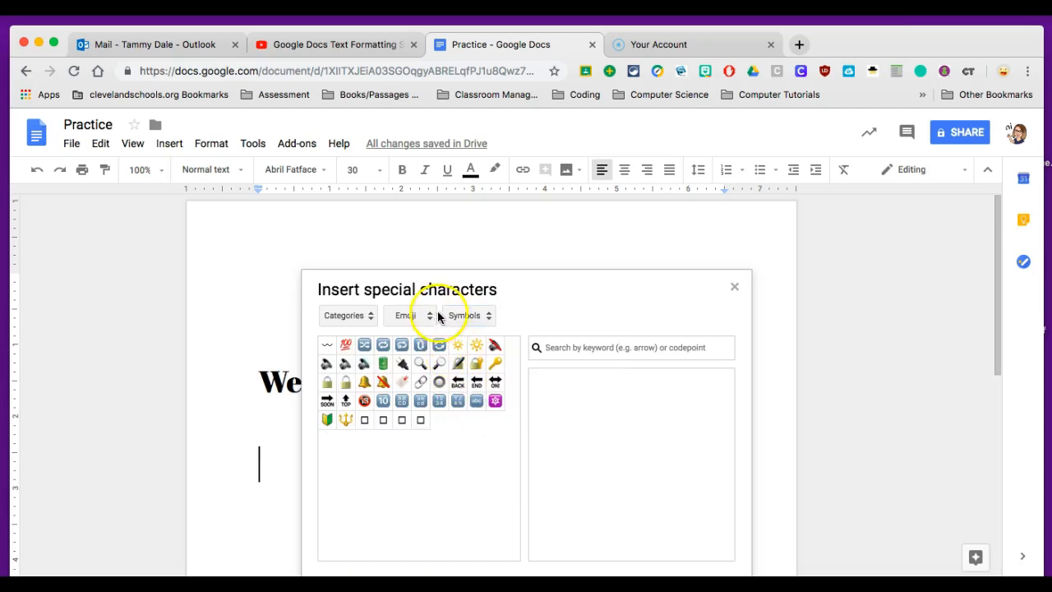
Step: Return to the Symbol category and look through its arrow characters
left_click(428, 318)
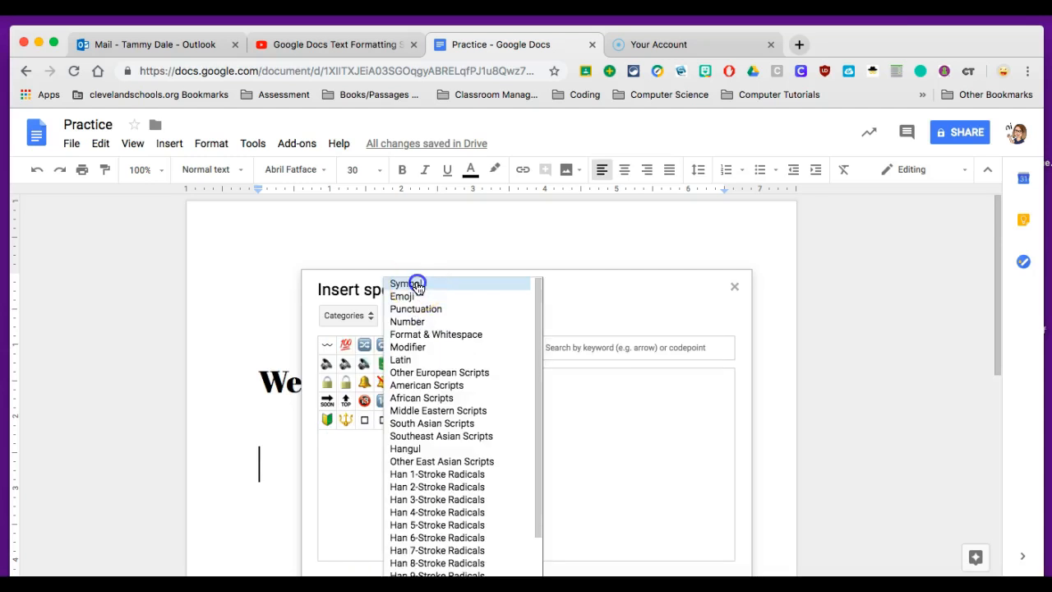
left_click(415, 281)
scroll(436, 460, "down", 10)
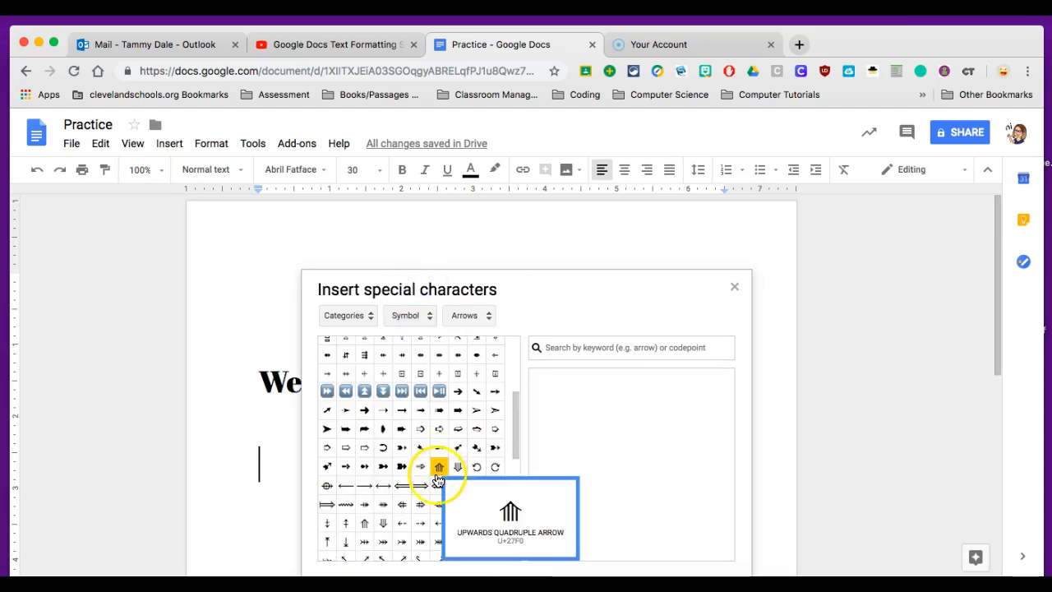
scroll(416, 454, "down", 3)
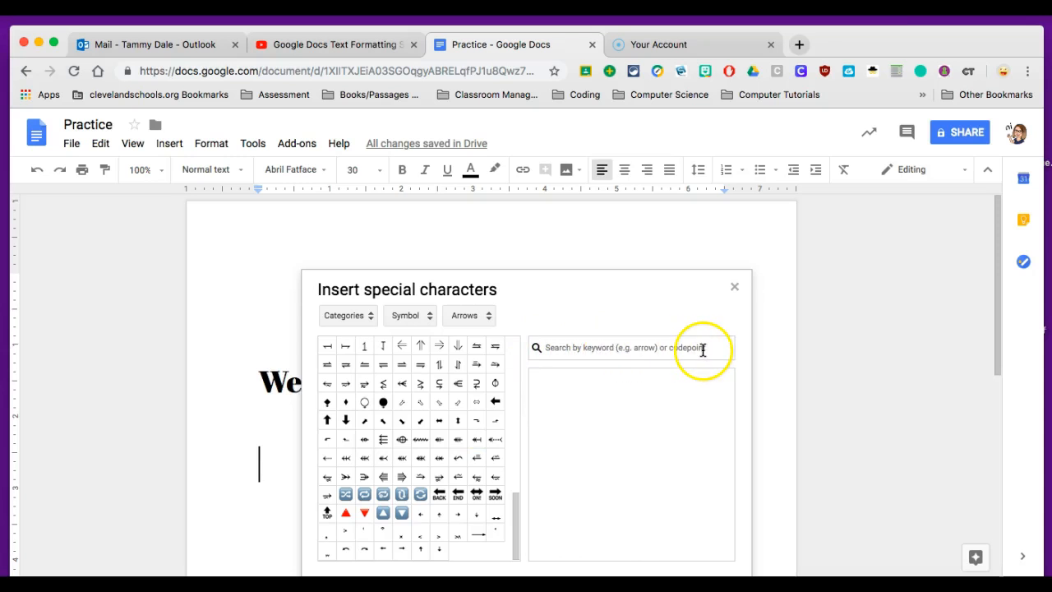
Step: Search the special characters for "circle", then insert the combining enclosing circle and the small circle with a divided upper half
left_click(553, 347)
type("circle")
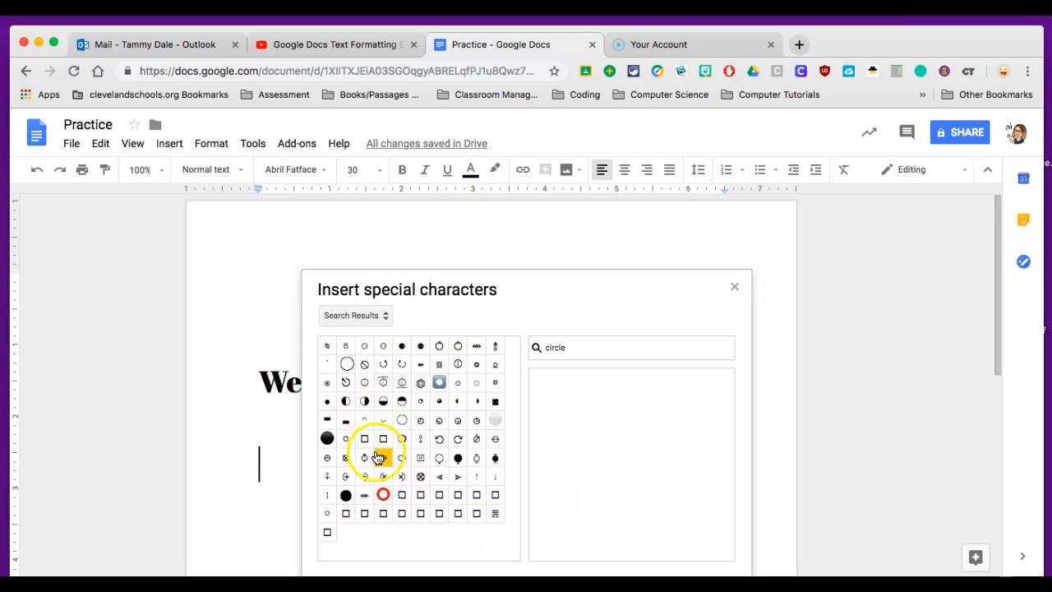
mouse_move(386, 456)
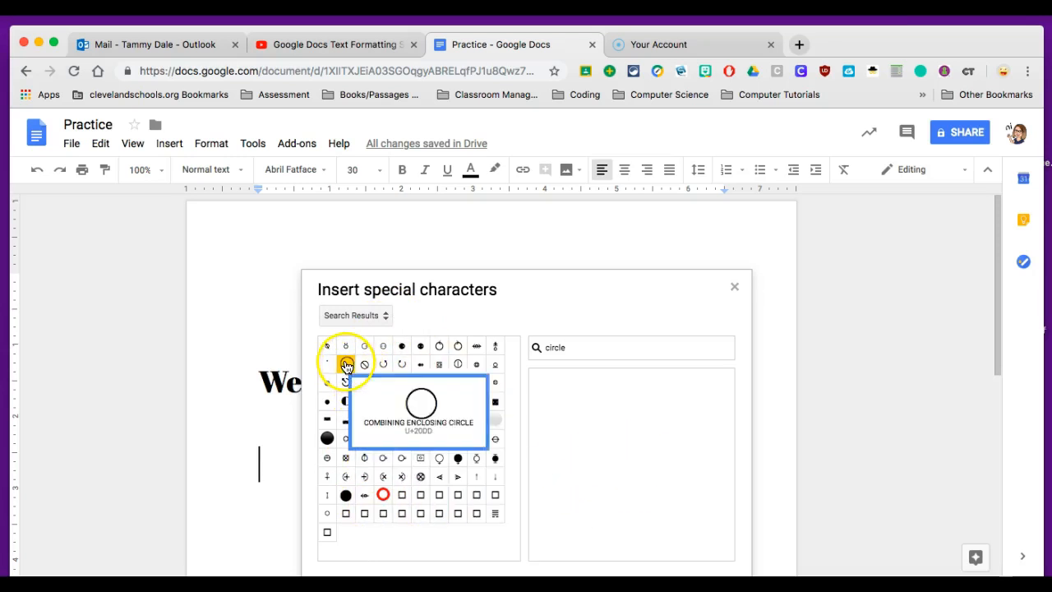
mouse_move(346, 366)
left_click(346, 365)
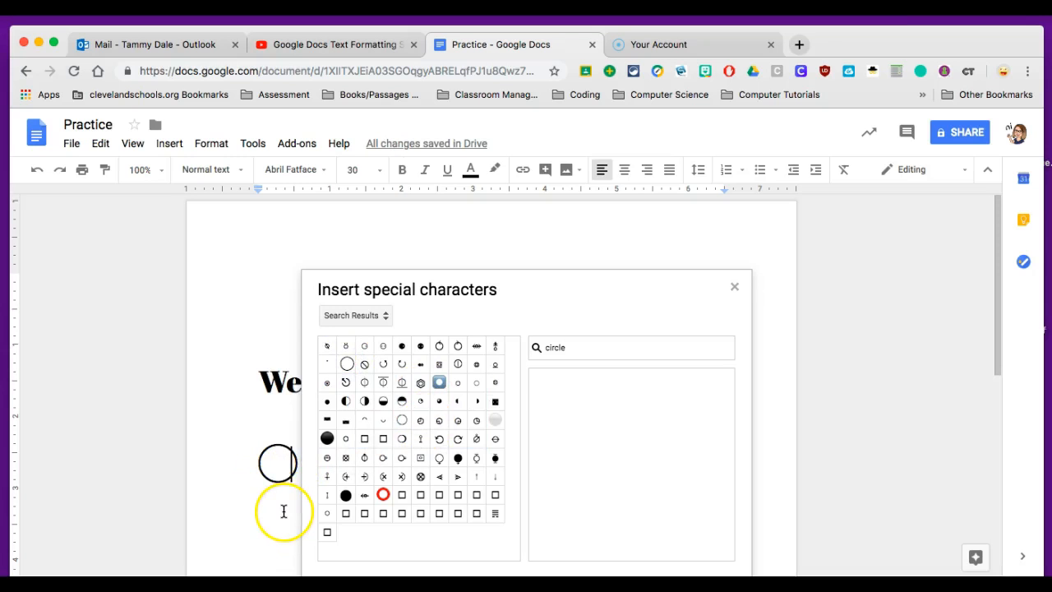
left_click(328, 458)
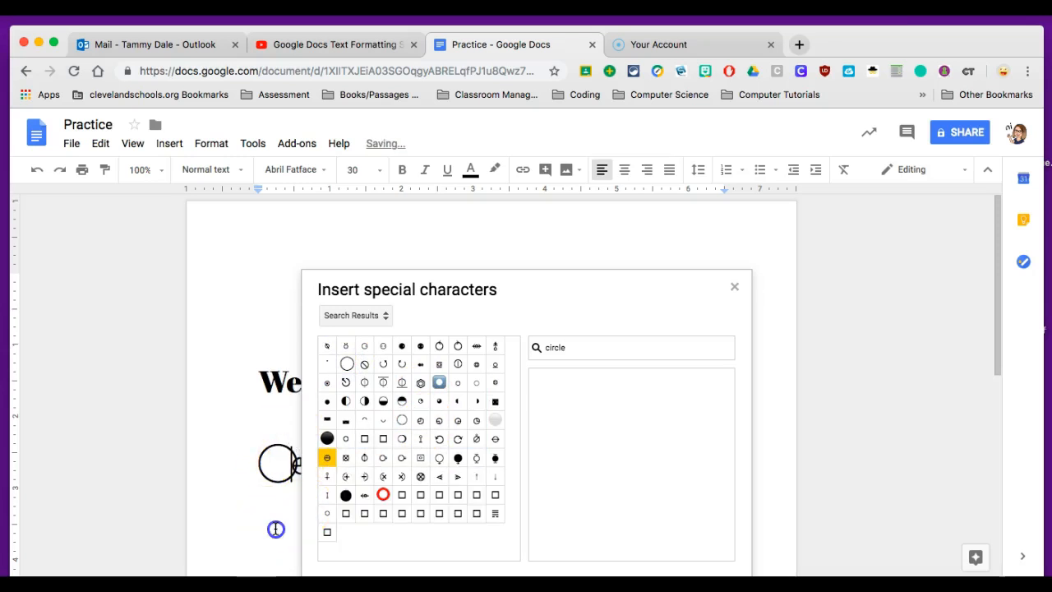
left_click(735, 286)
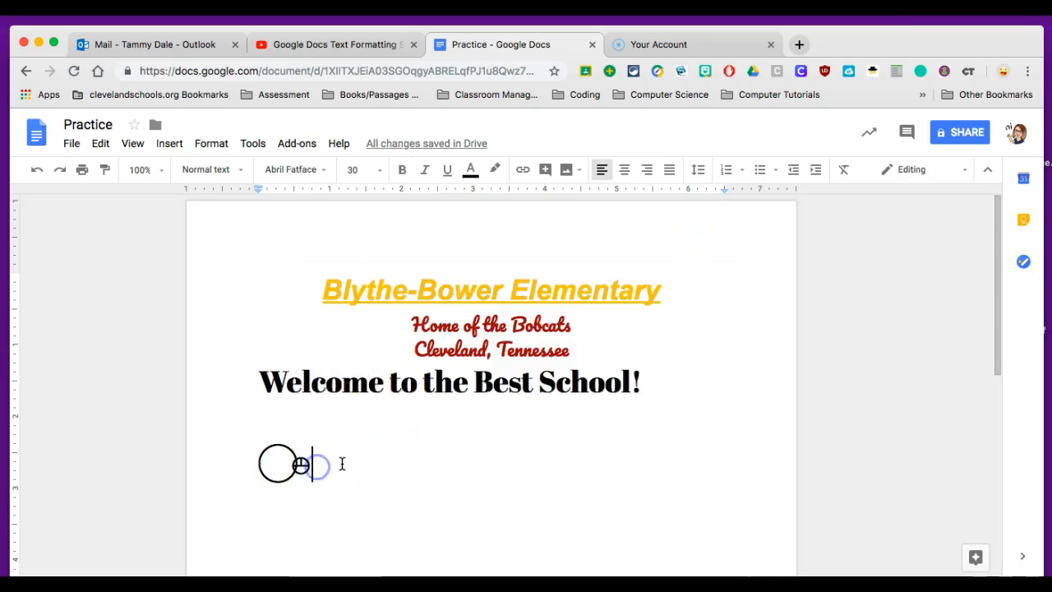
Step: On a new line below the circles, reopen the special characters picker and find matching characters by sketching a circle
key("Return")
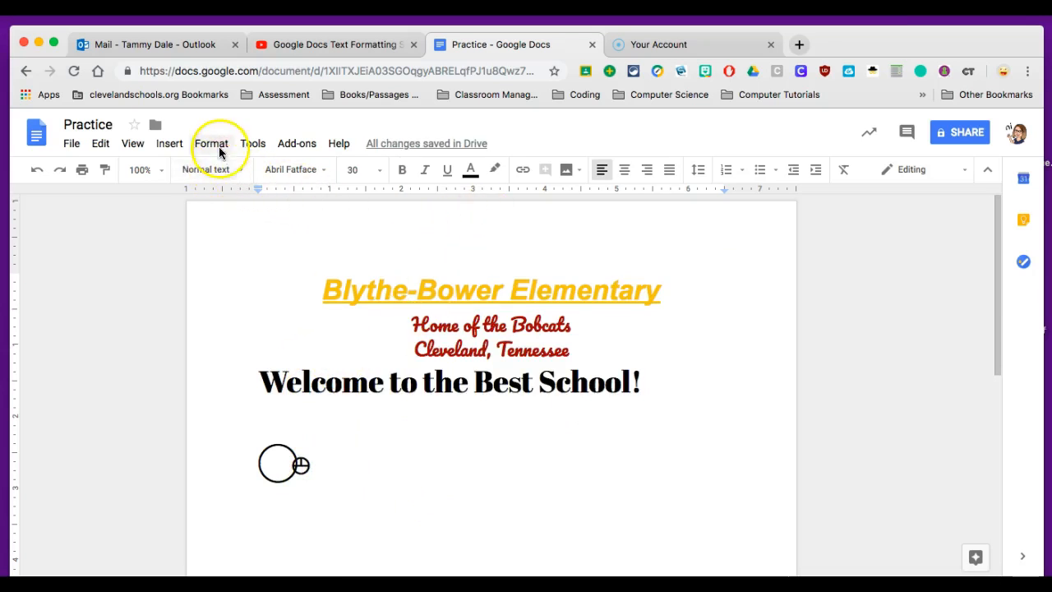
left_click(169, 143)
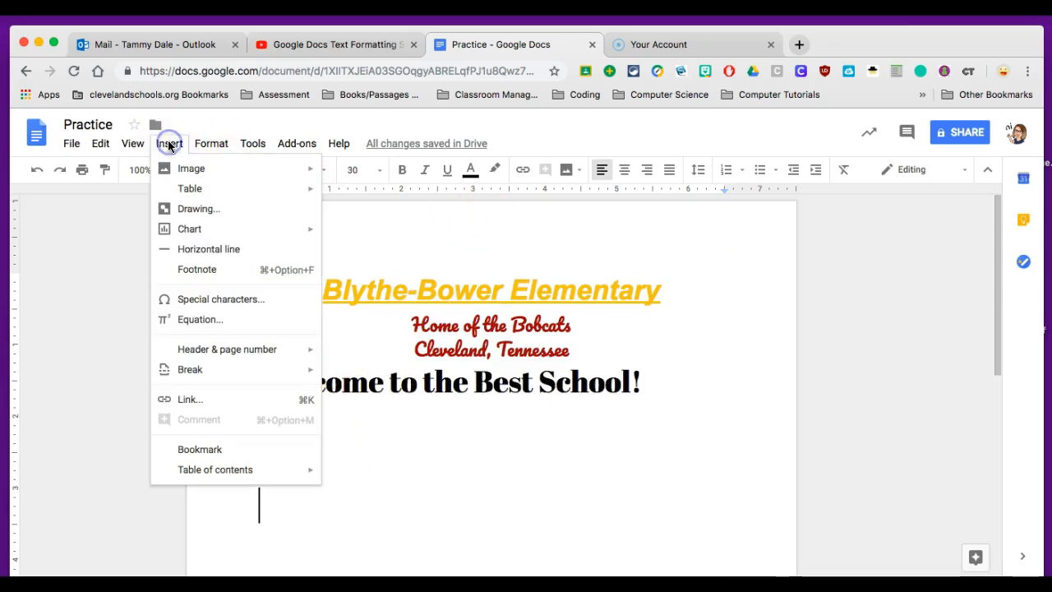
left_click(207, 301)
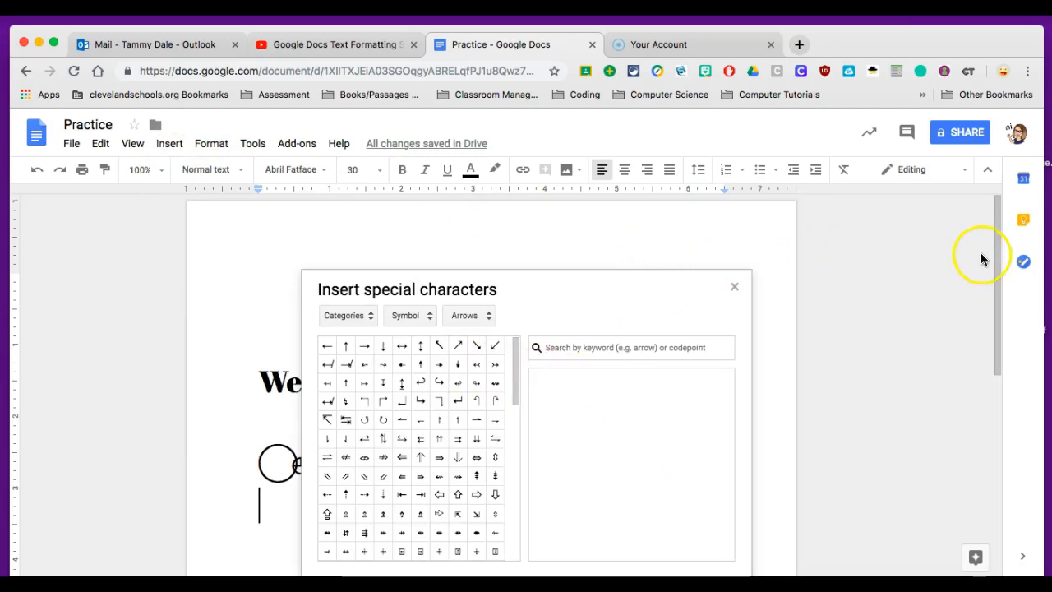
left_click_drag(997, 252, 998, 309)
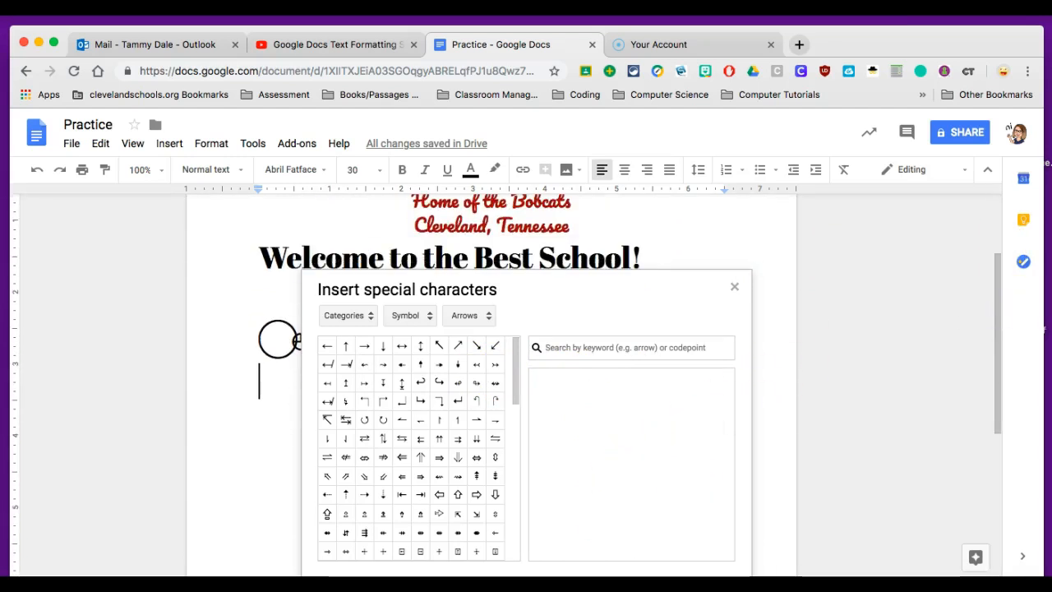
left_click_drag(616, 300, 613, 232)
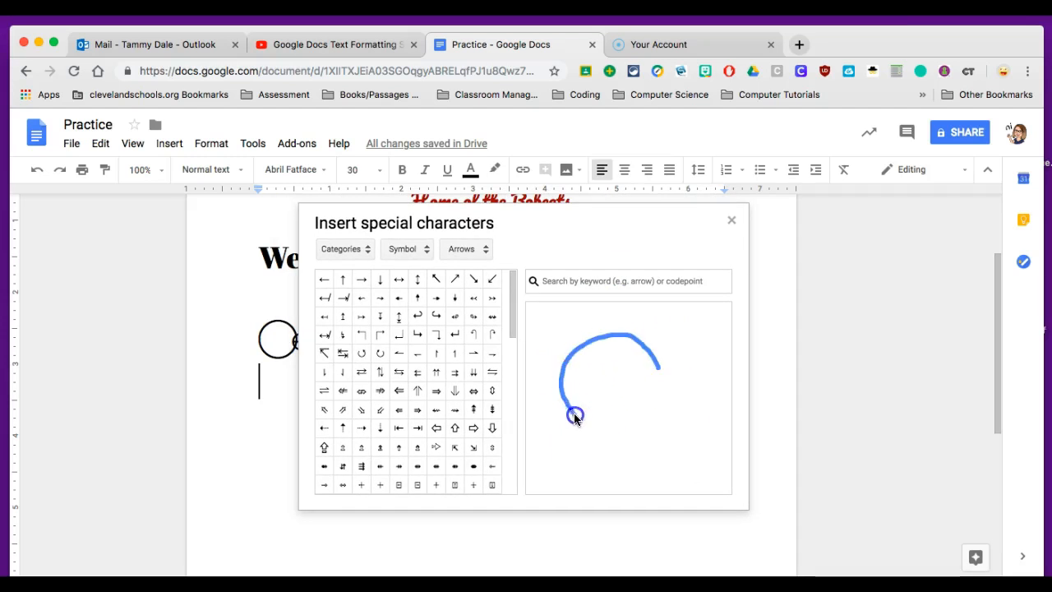
left_click_drag(655, 362, 656, 364)
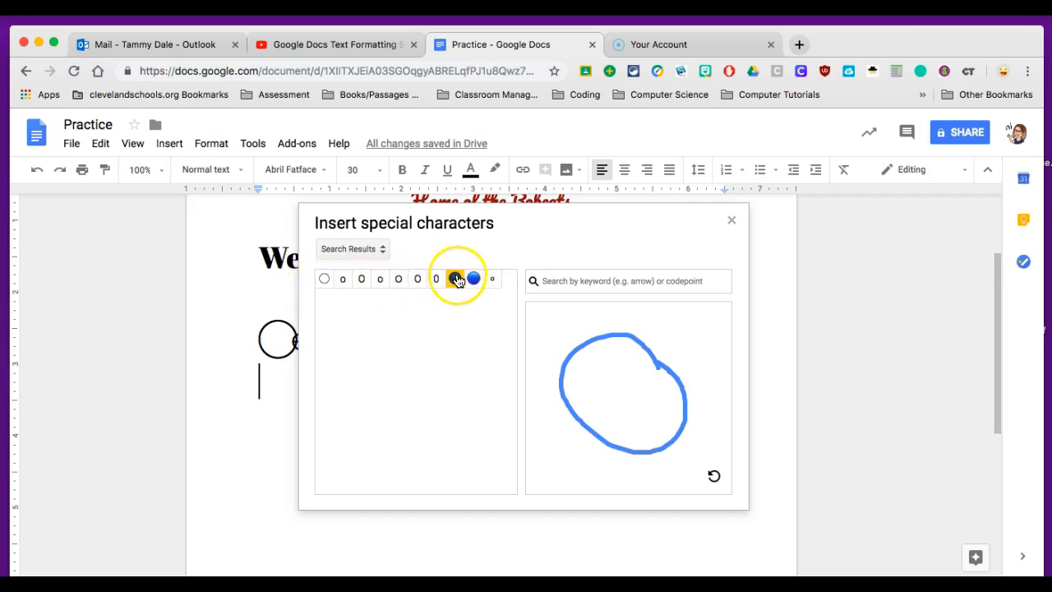
Step: Insert the blue circle from the sketch matches and close the special characters picker
mouse_move(476, 285)
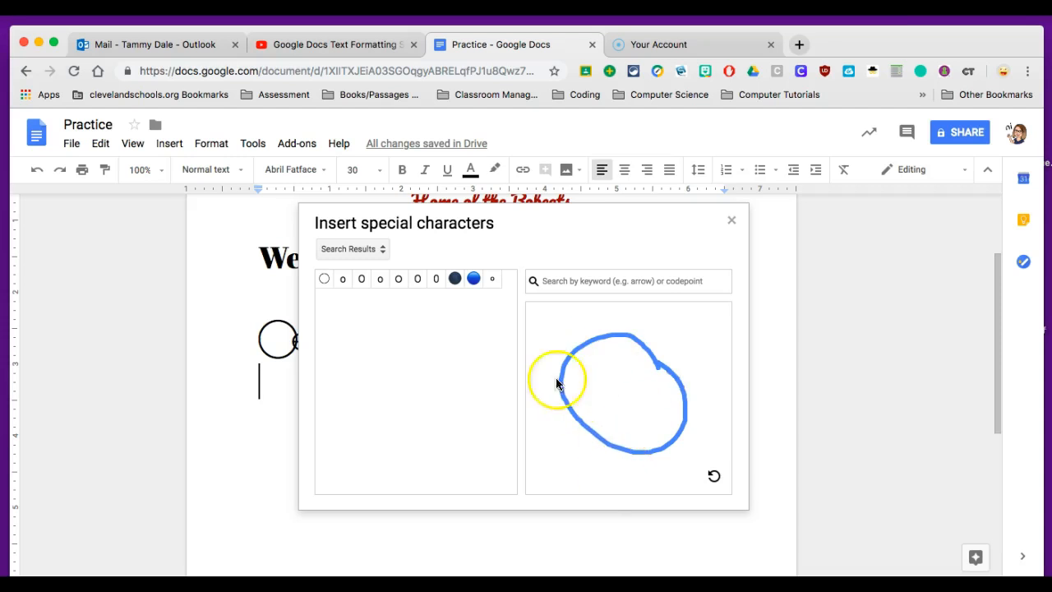
left_click(474, 280)
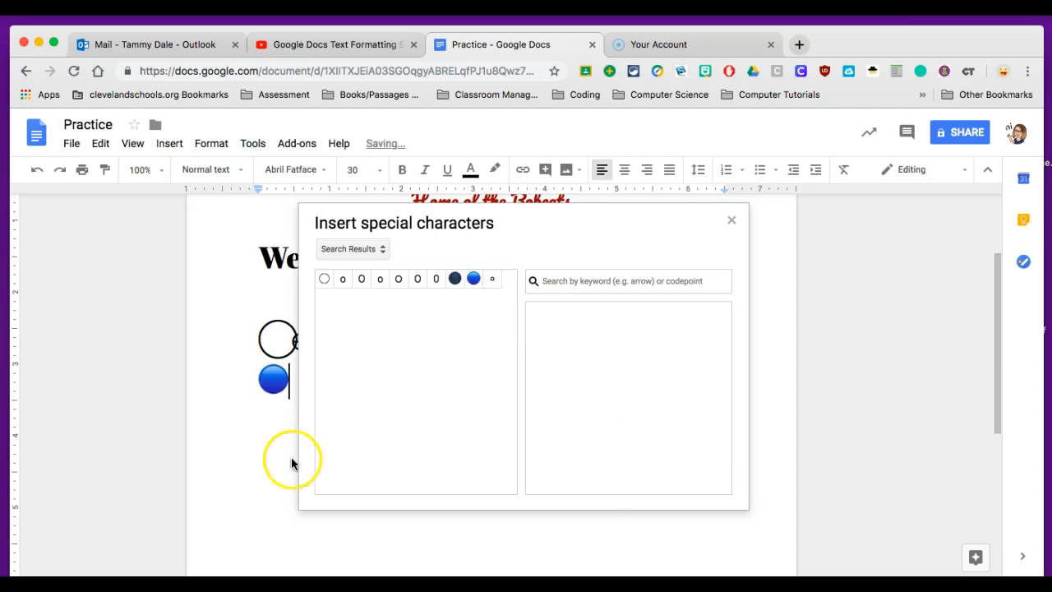
left_click(259, 439)
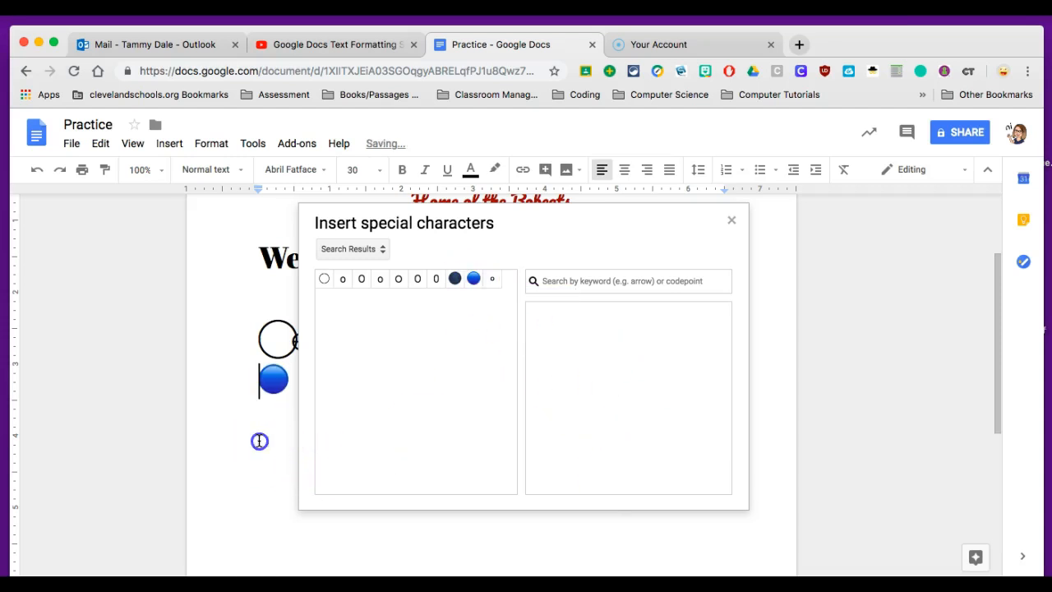
left_click(732, 219)
left_click(284, 380)
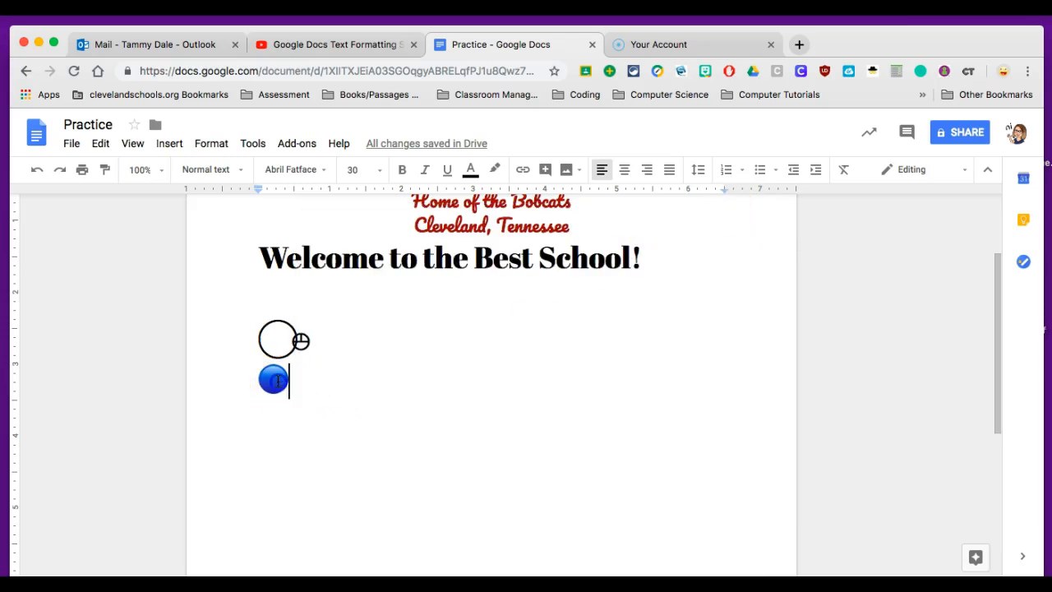
left_click_drag(275, 380, 331, 425)
double_click(275, 379)
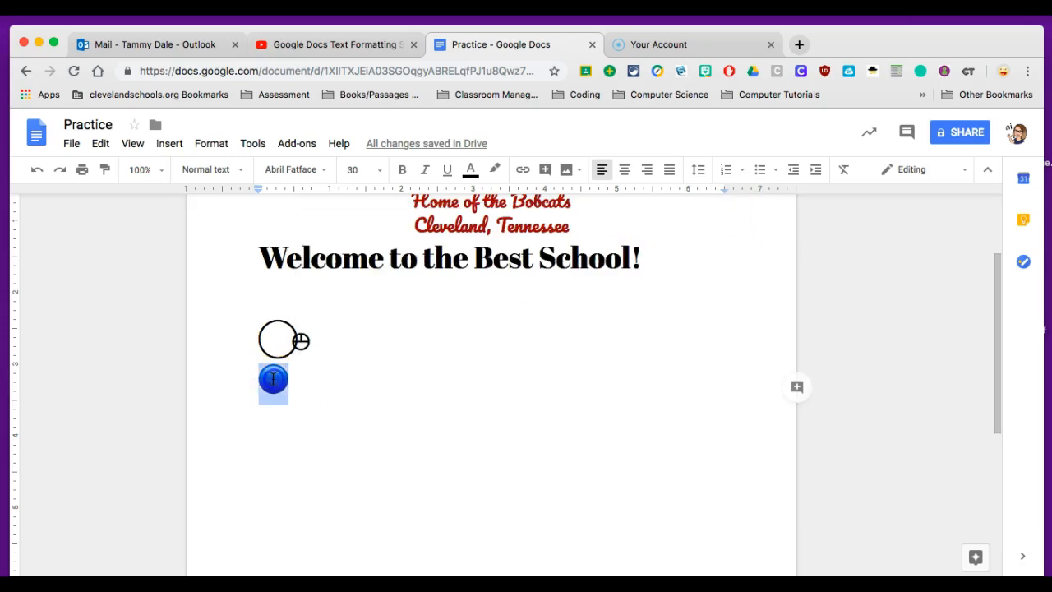
right_click(273, 383)
left_click(269, 379)
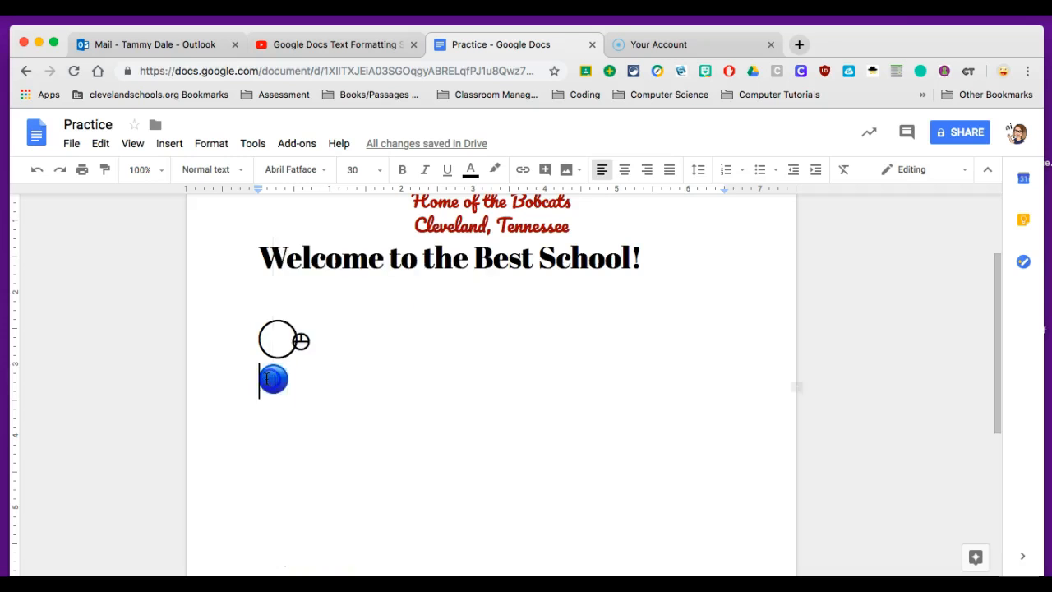
left_click(330, 380)
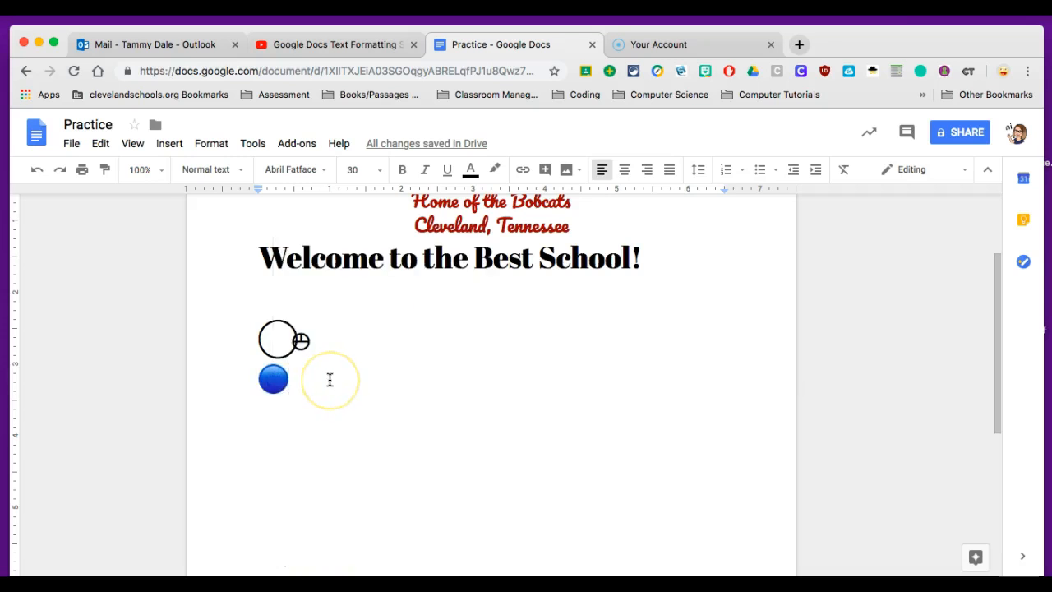
Step: Start a new line below the blue circle and search the web for "bobcat" images to insert
left_click(300, 389)
key("Return")
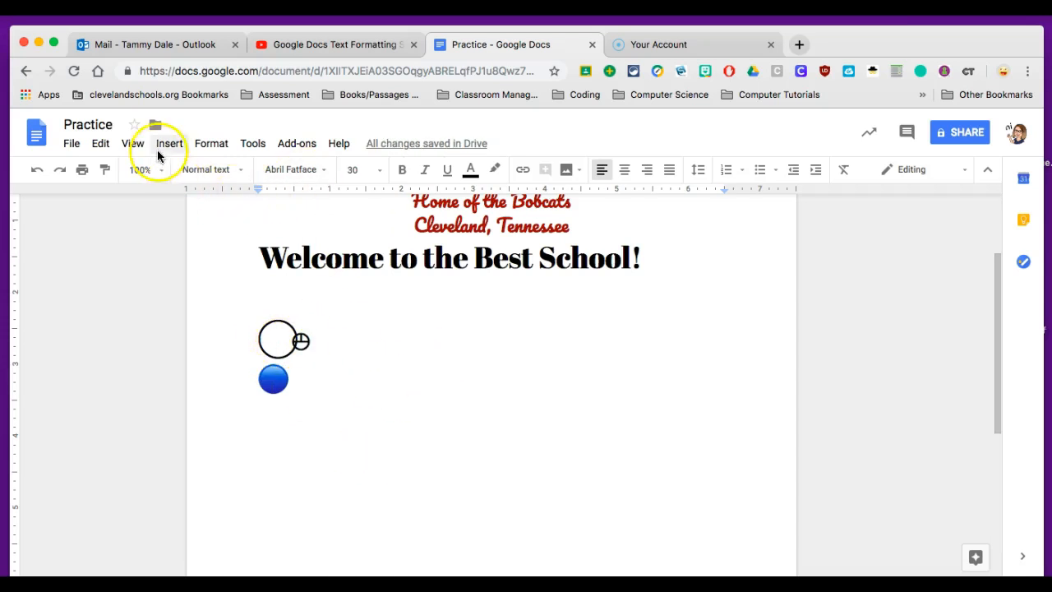
left_click(170, 145)
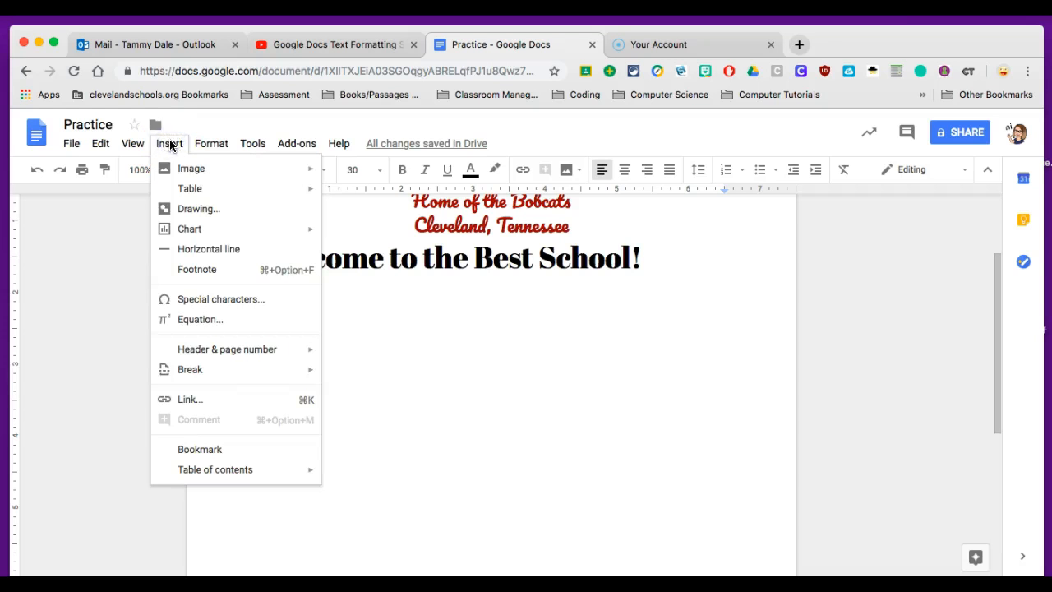
mouse_move(197, 169)
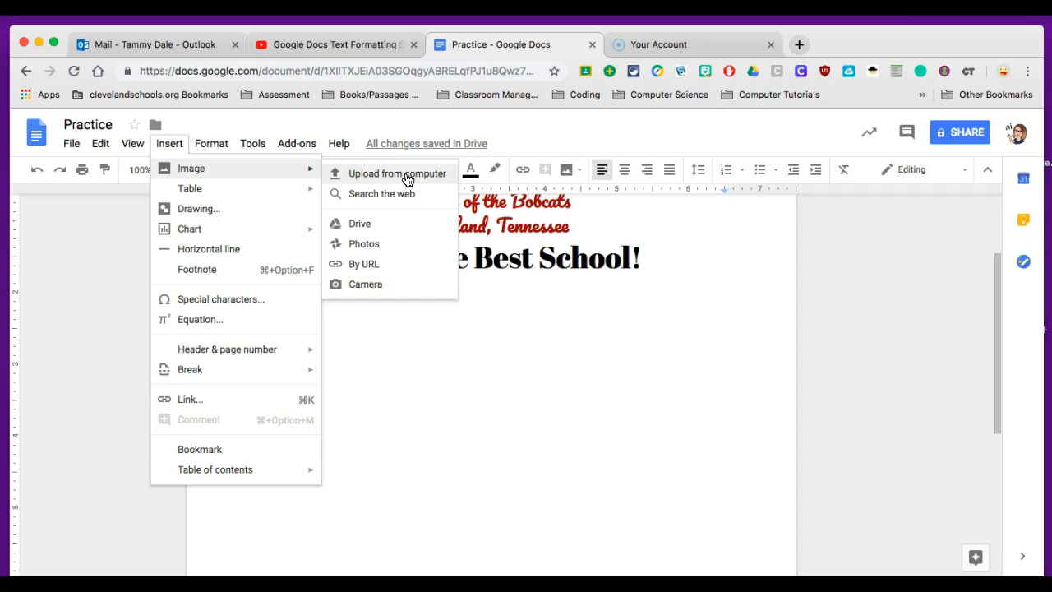
left_click(402, 200)
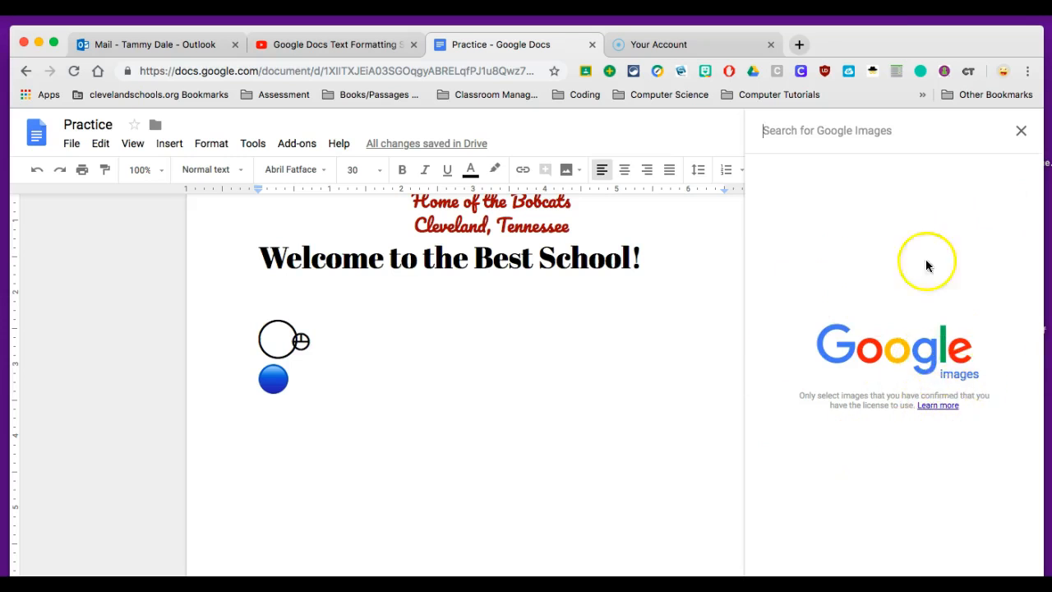
left_click(770, 132)
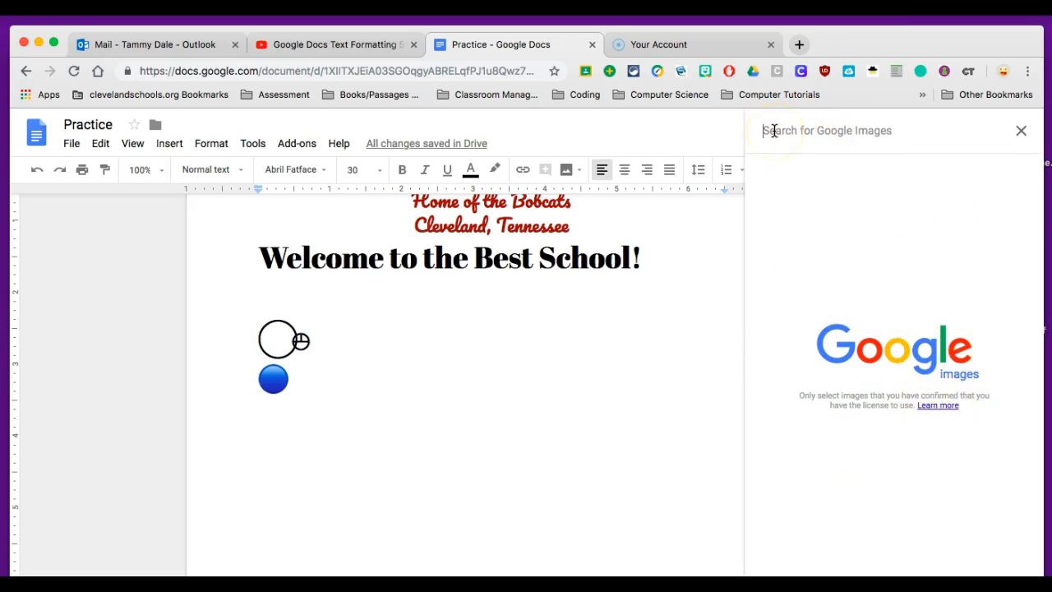
type("bobcat")
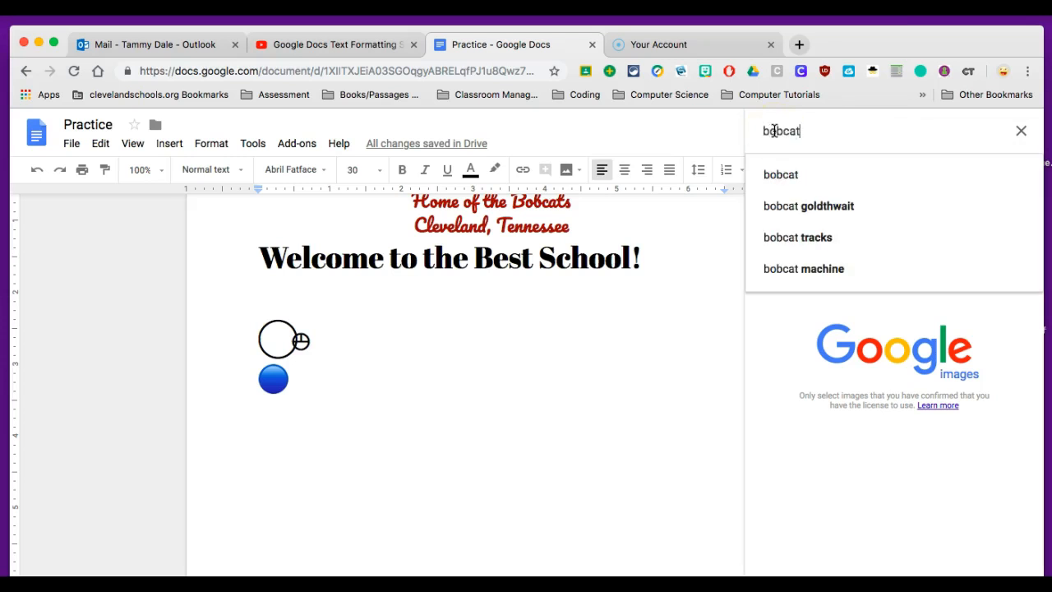
key("Return")
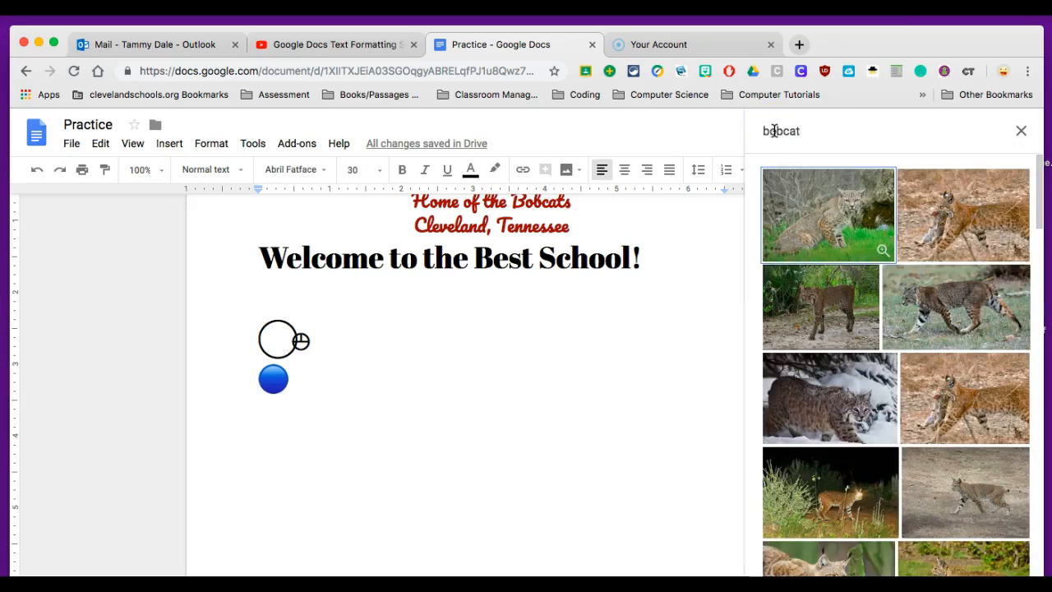
Step: Look through the bobcat photos and refine the image search to "cartoon bobcat"
scroll(855, 353, "down", 10)
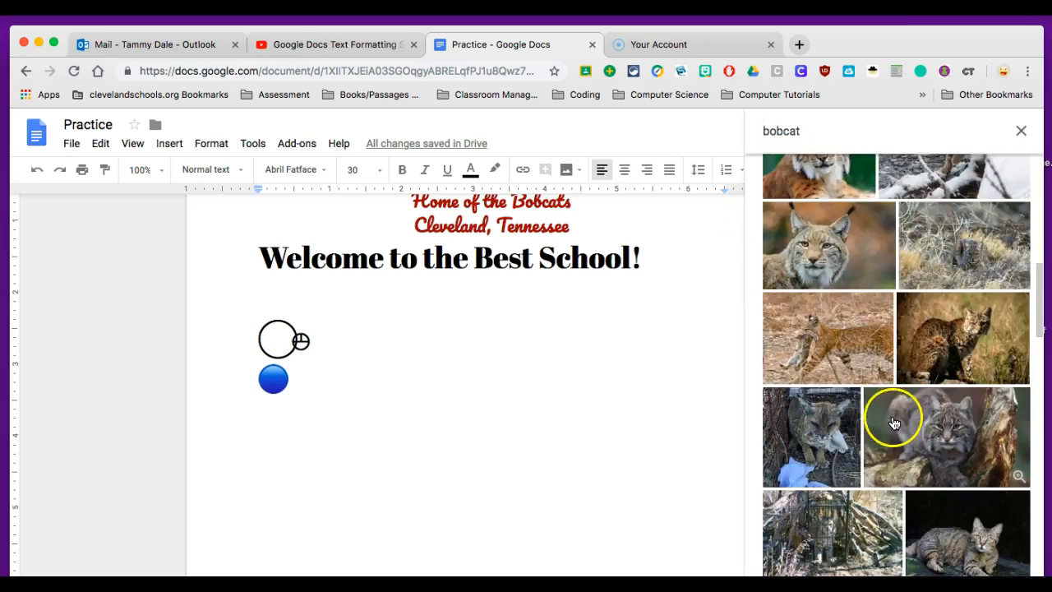
scroll(911, 430, "down", 10)
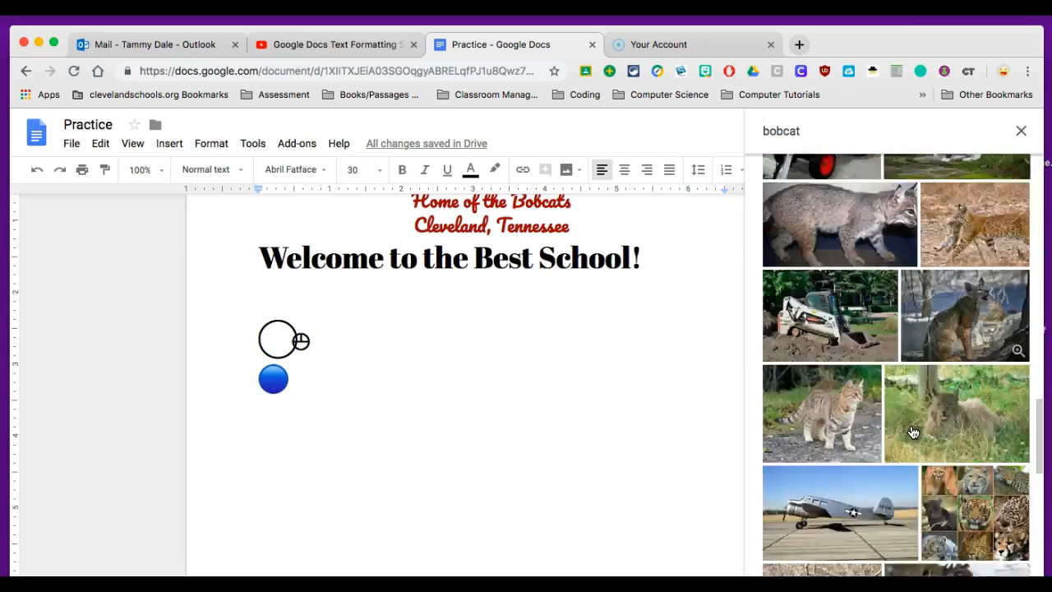
scroll(913, 431, "down", 3)
scroll(911, 430, "up", 15)
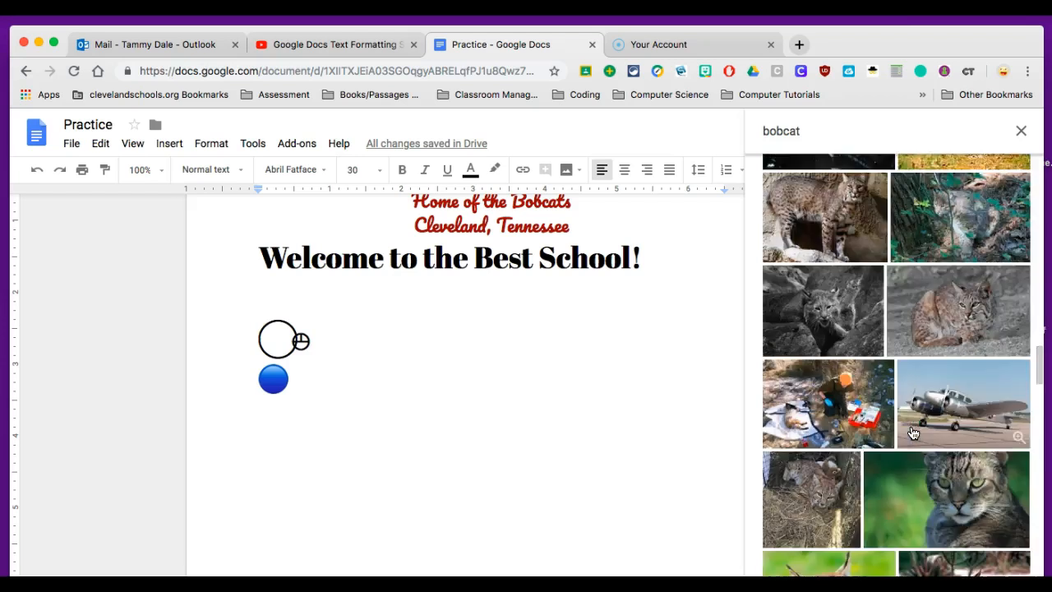
left_click(880, 205)
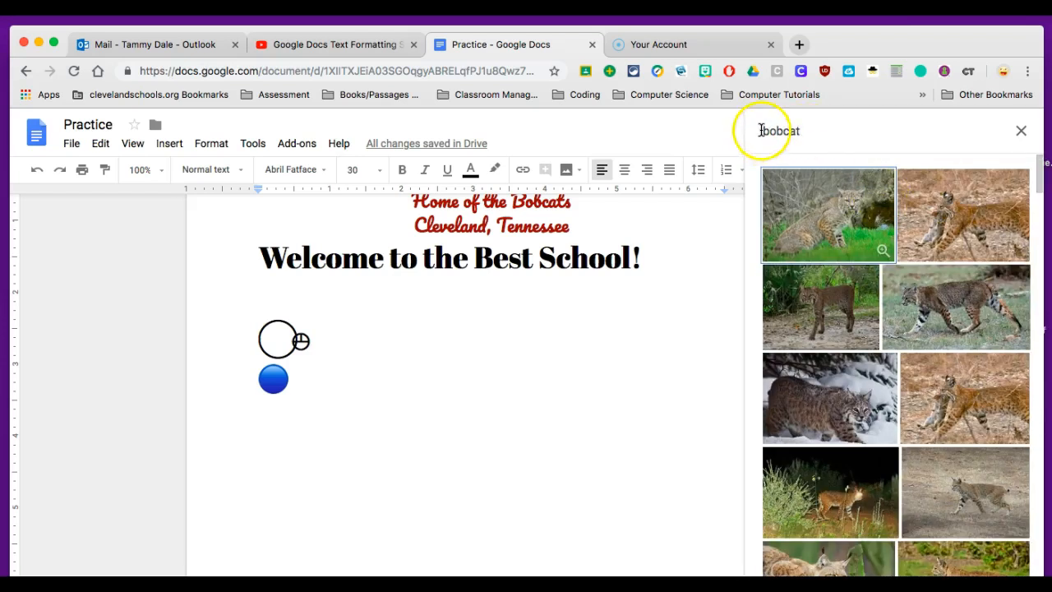
type("carto")
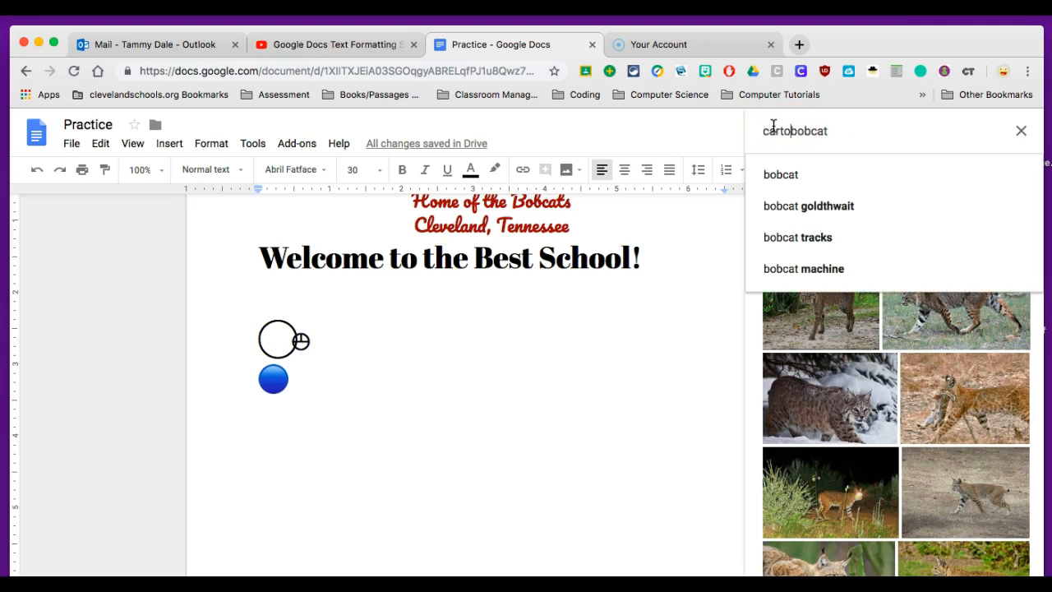
type("on")
key("Return")
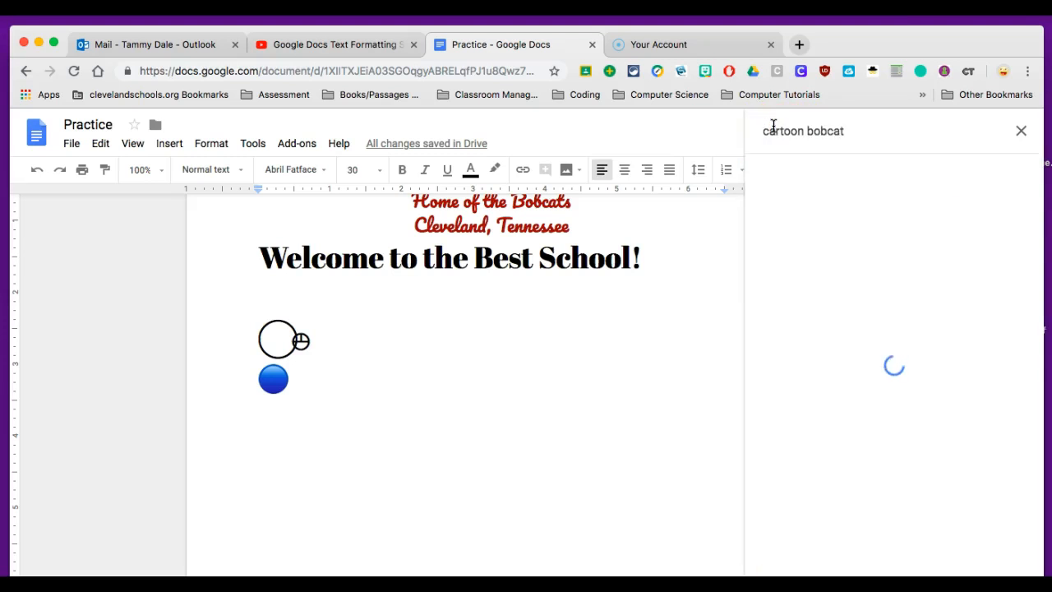
Step: Browse the cartoon bobcat results and insert the orange line drawing of a snarling bobcat head into the document
left_click(808, 129)
scroll(880, 340, "down", 5)
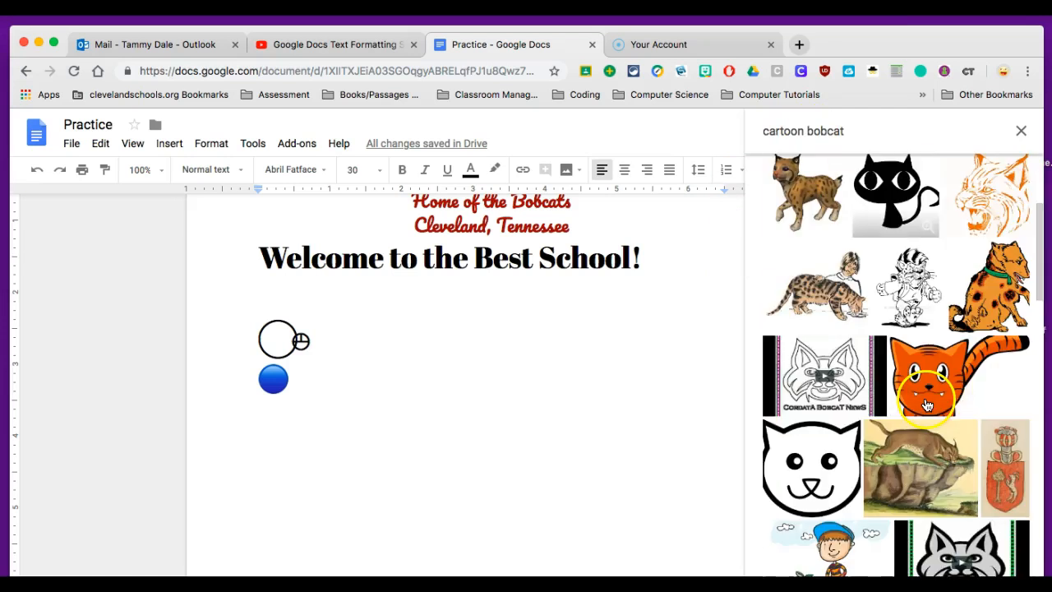
scroll(926, 406, "down", 2)
scroll(926, 406, "down", 6)
scroll(927, 419, "up", 12)
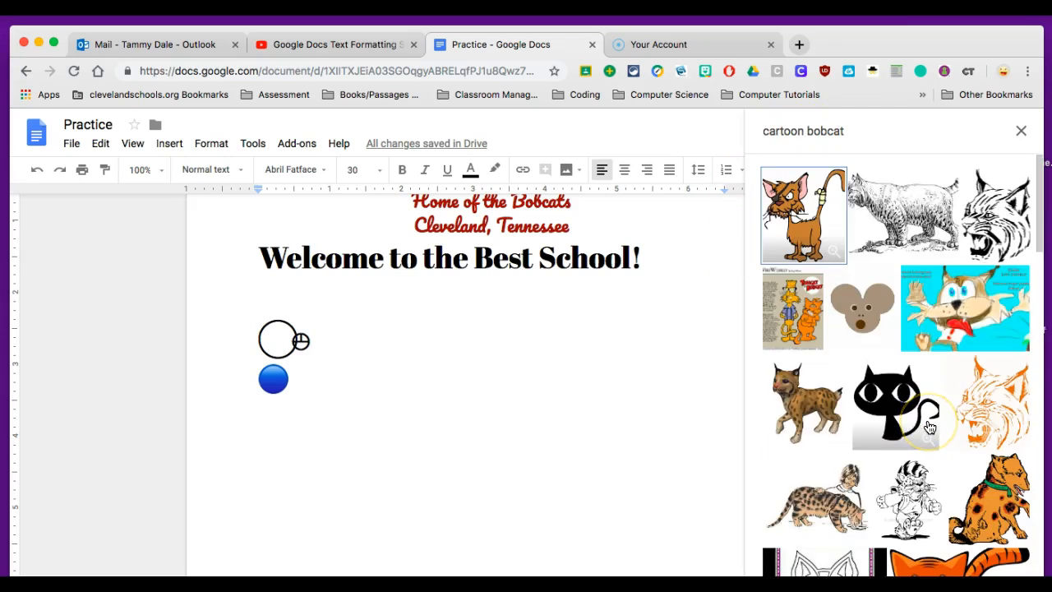
scroll(929, 426, "down", 6)
scroll(929, 427, "up", 6)
left_click_drag(929, 427, 959, 393)
left_click(1001, 400)
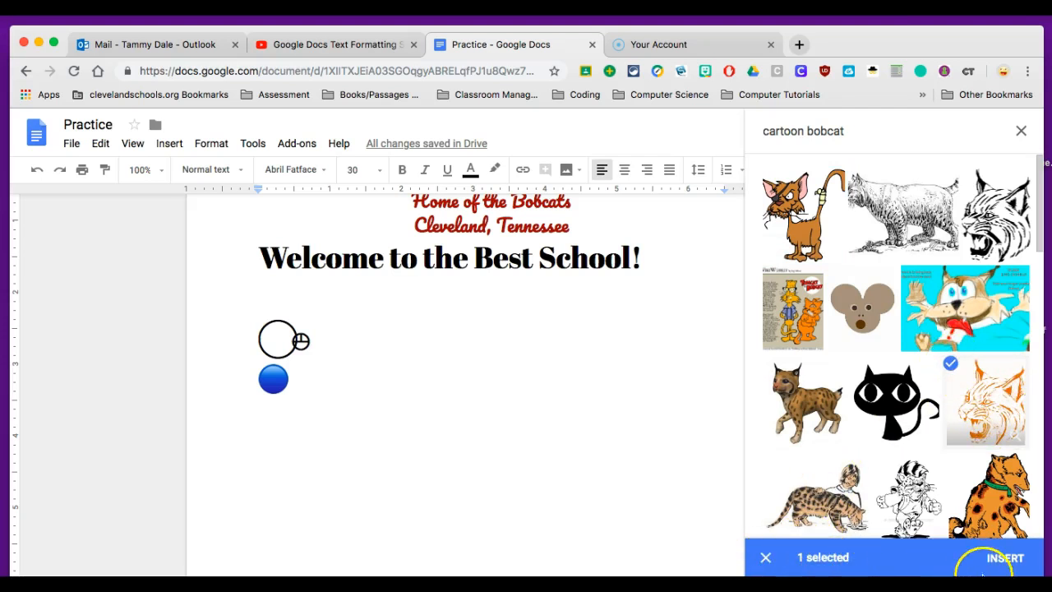
left_click(1006, 559)
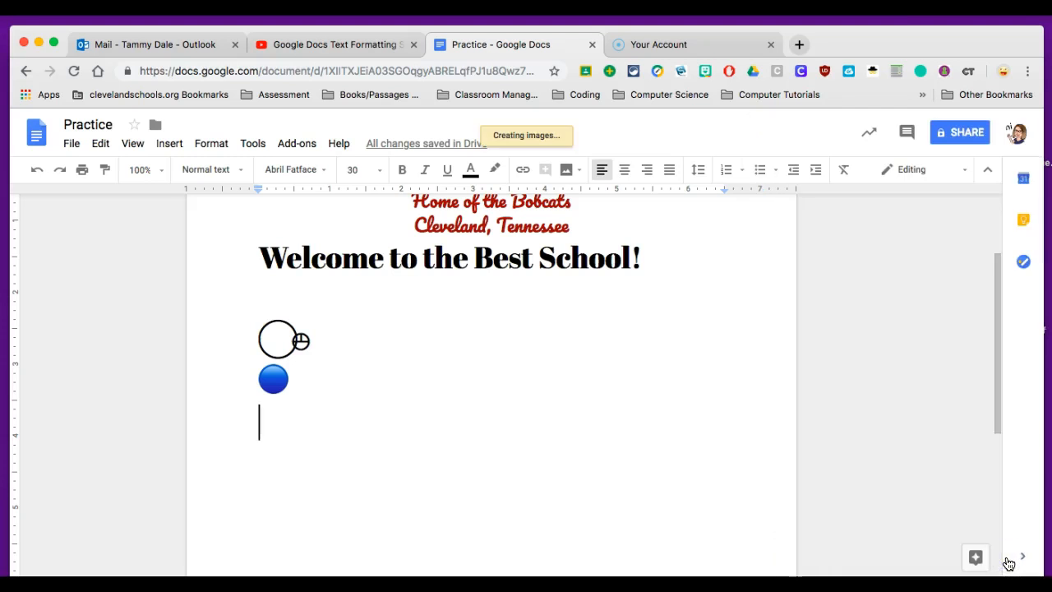
Step: Shrink the inserted bobcat image proportionally to about 3 inches wide so it fits on the first page below the blue circle
scroll(615, 418, "down", 3)
scroll(573, 408, "up", 15)
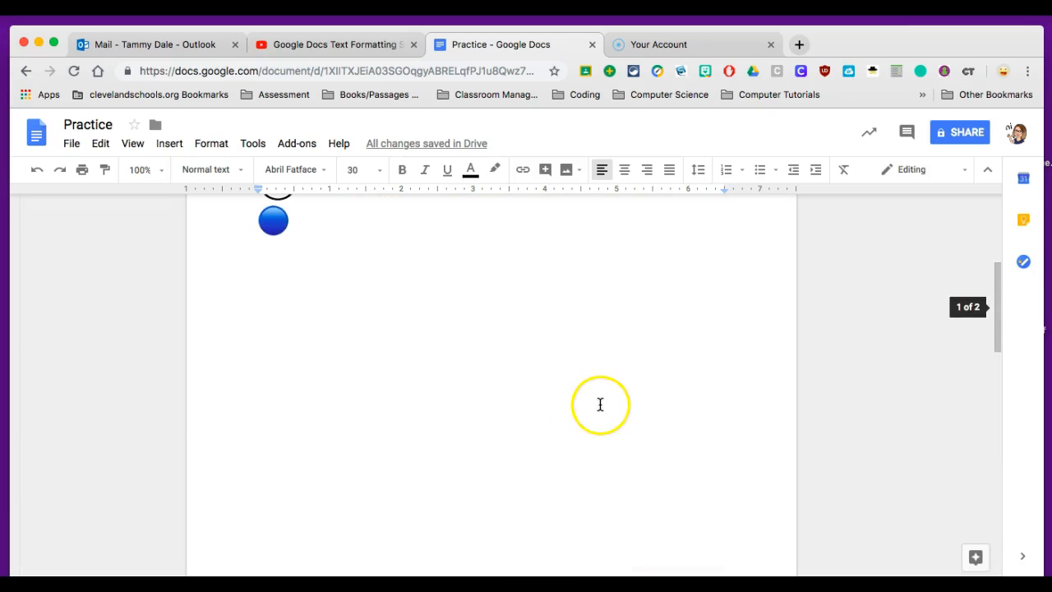
scroll(602, 406, "up", 4)
scroll(625, 419, "down", 10)
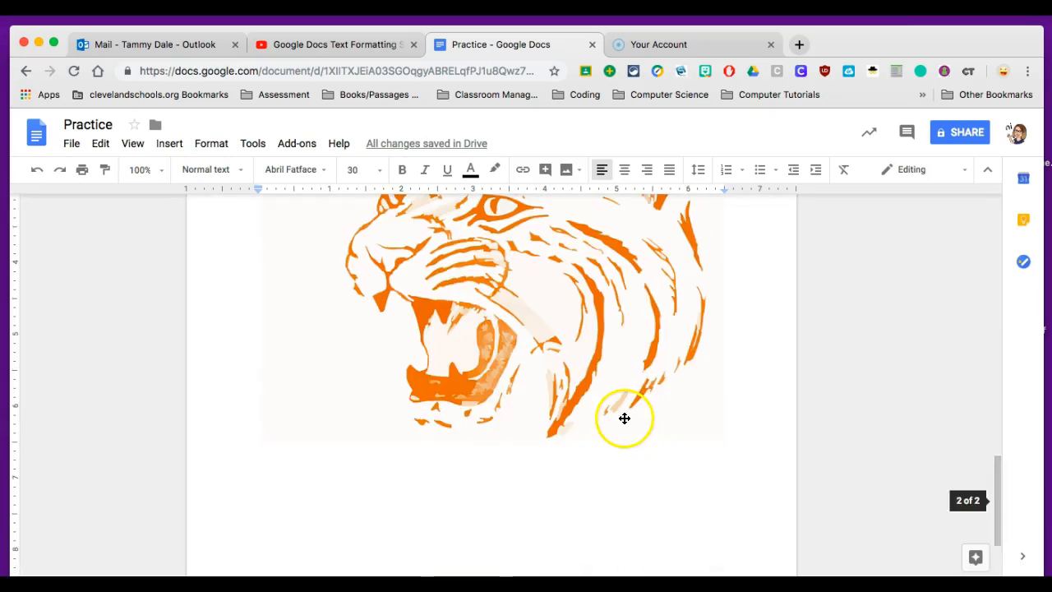
scroll(627, 411, "up", 8)
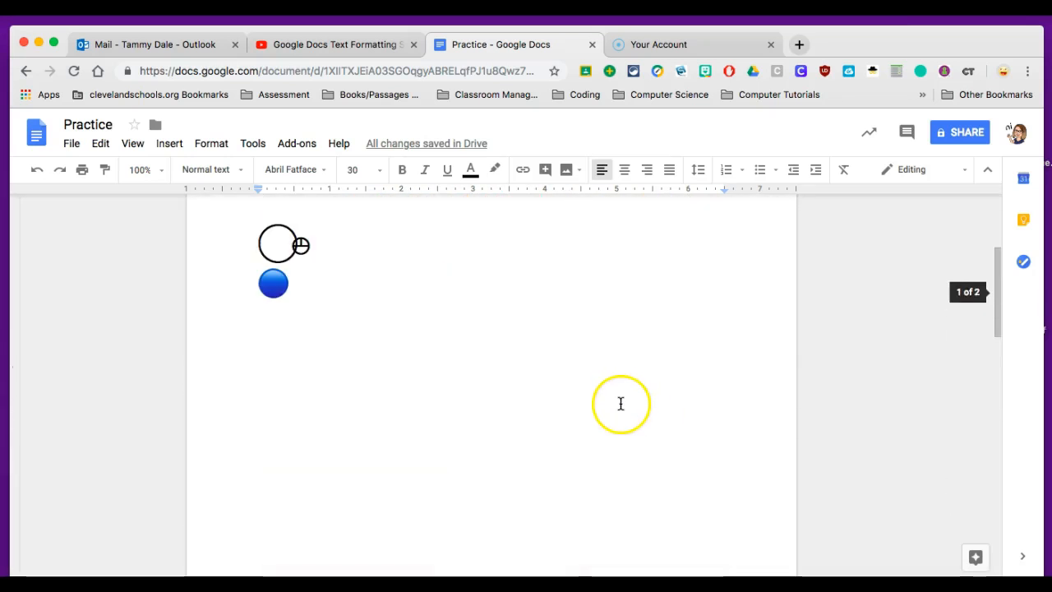
scroll(507, 379, "down", 8)
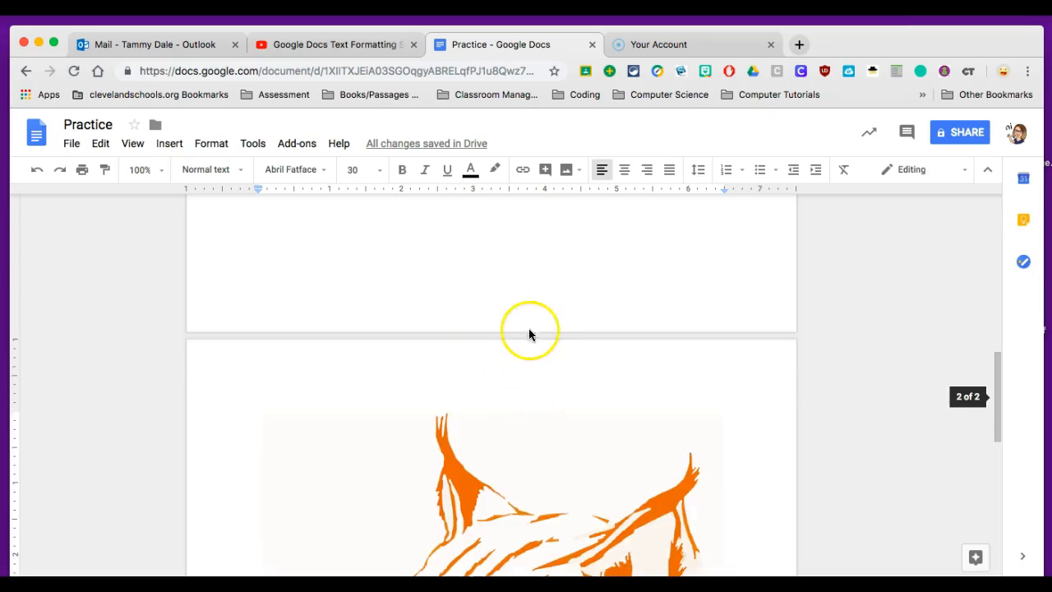
left_click(556, 420)
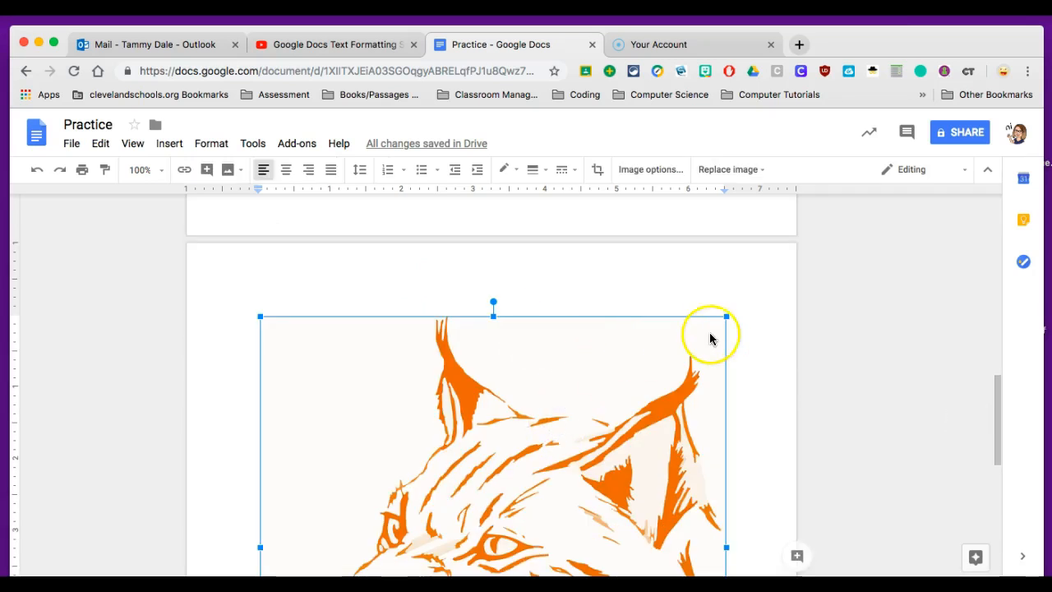
scroll(590, 420, "down", 5)
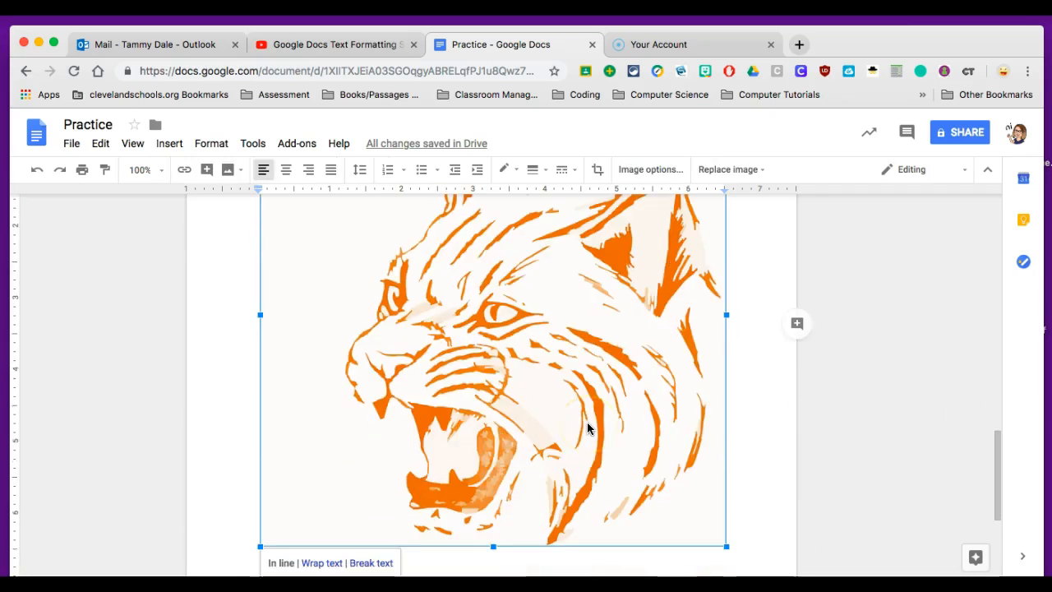
scroll(583, 421, "up", 1)
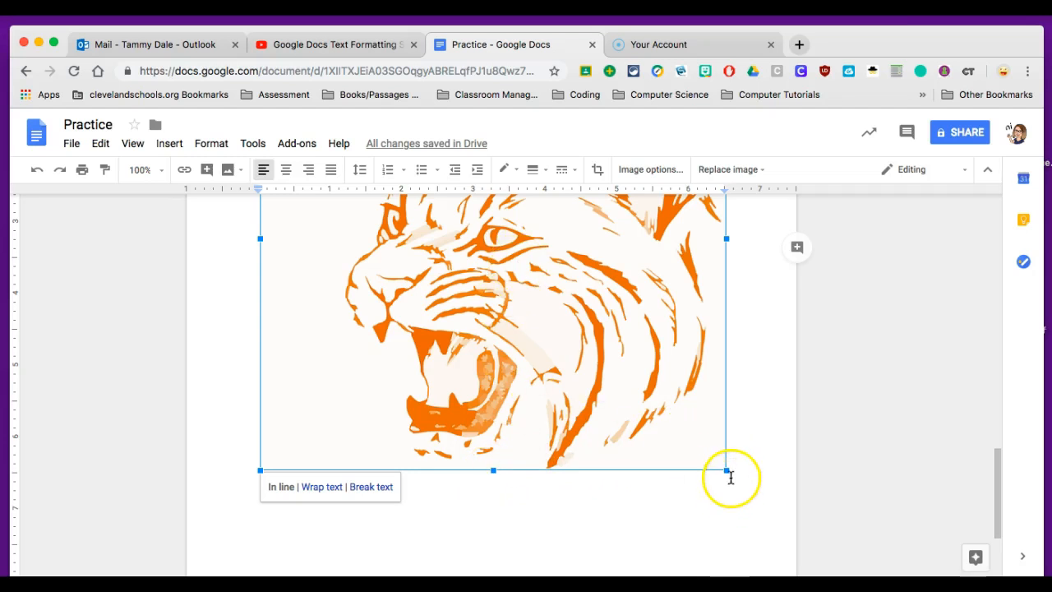
left_click_drag(726, 470, 437, 244)
scroll(621, 427, "up", 5)
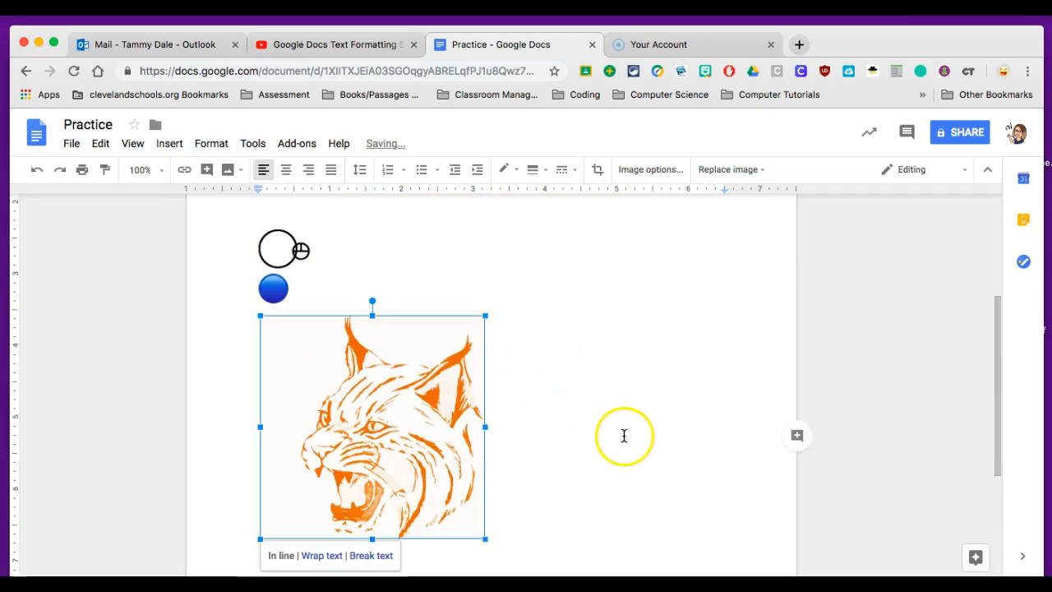
Step: Set the bobcat image to wrap text and move it to the right of the circles
scroll(658, 439, "up", 5)
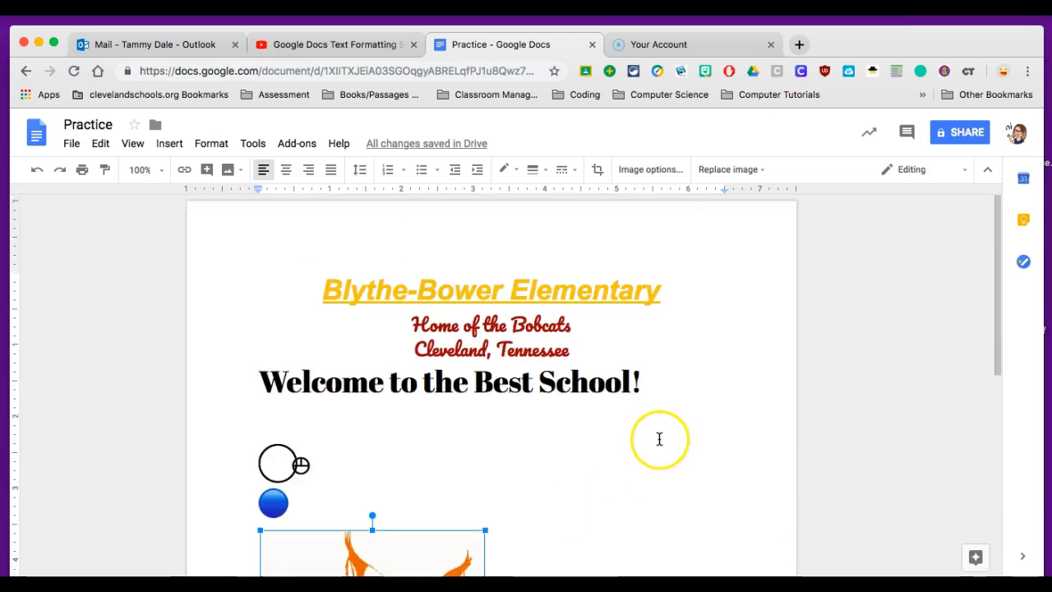
scroll(660, 439, "down", 10)
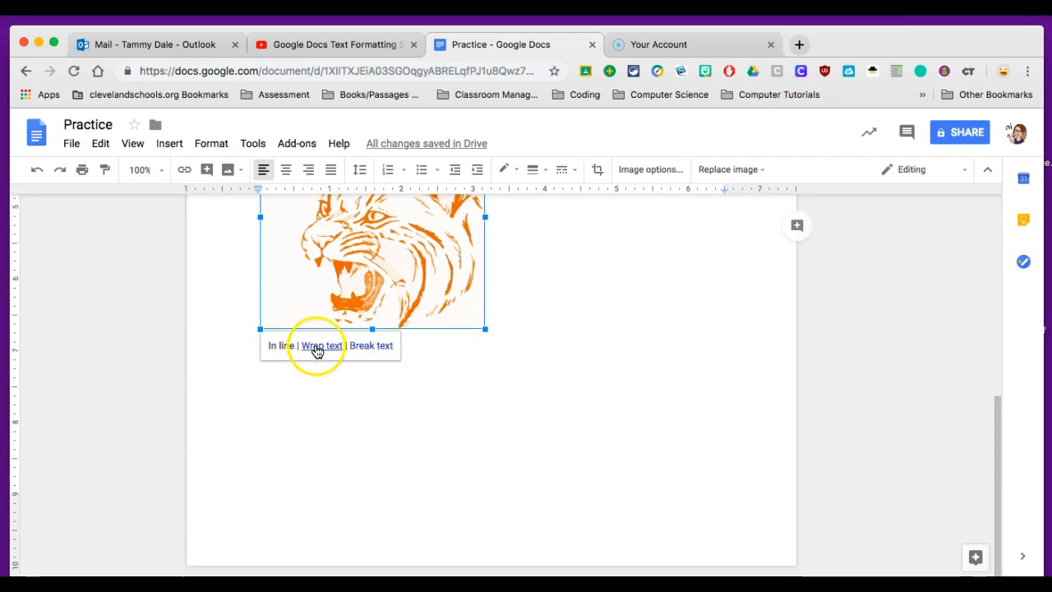
left_click(316, 346)
scroll(629, 420, "down", 2)
scroll(634, 425, "up", 8)
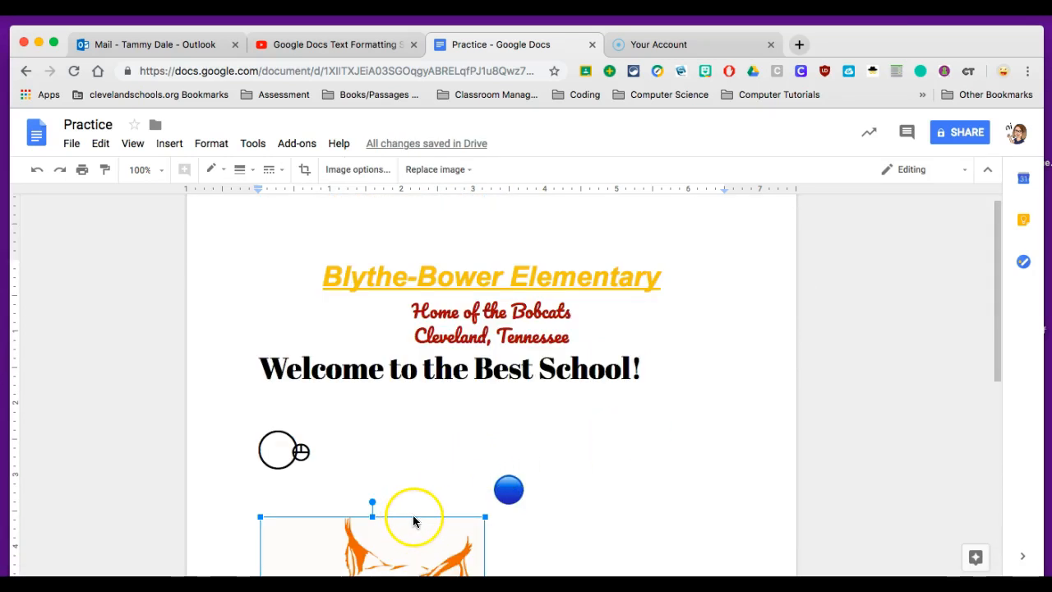
scroll(411, 532, "down", 3)
left_click_drag(427, 354, 656, 203)
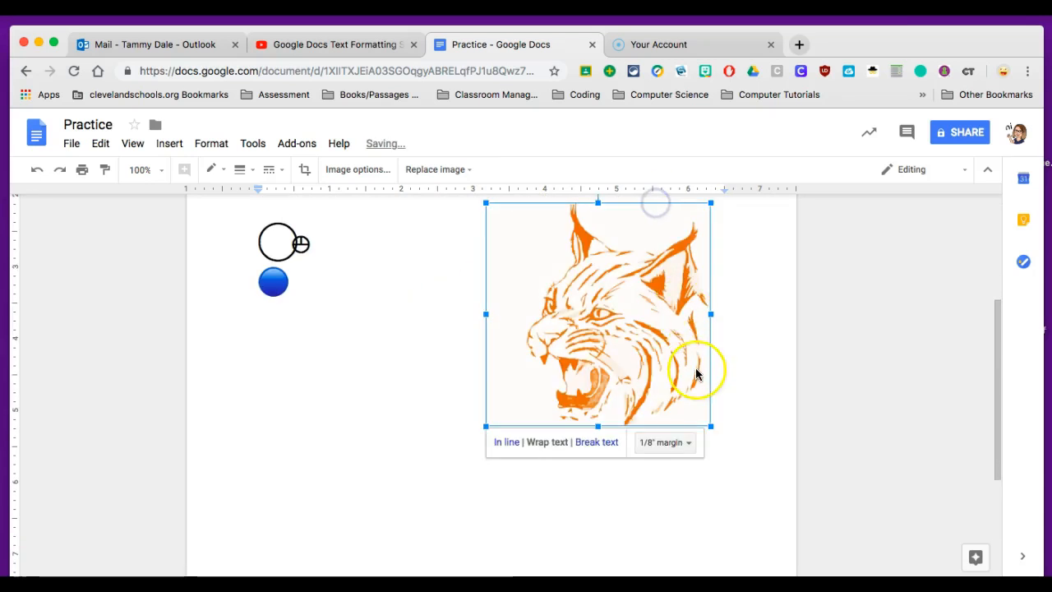
Step: Move the bobcat image up beside the heading lines so the school name and the text below wrap around it
scroll(703, 395, "down", 4)
scroll(703, 395, "up", 7)
left_click_drag(641, 337, 677, 228)
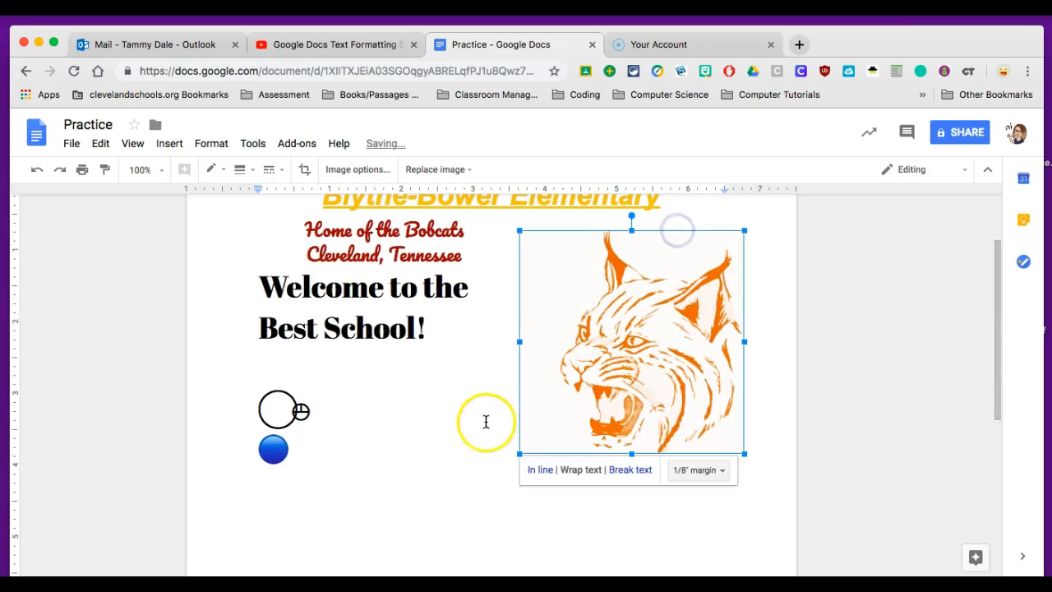
scroll(480, 431, "up", 2)
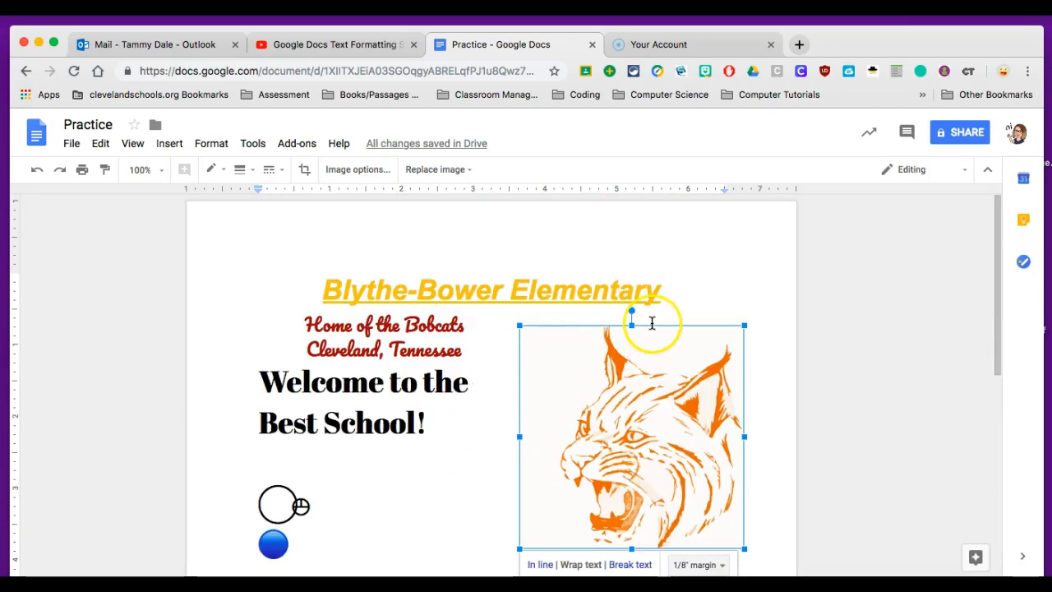
left_click_drag(654, 327, 660, 249)
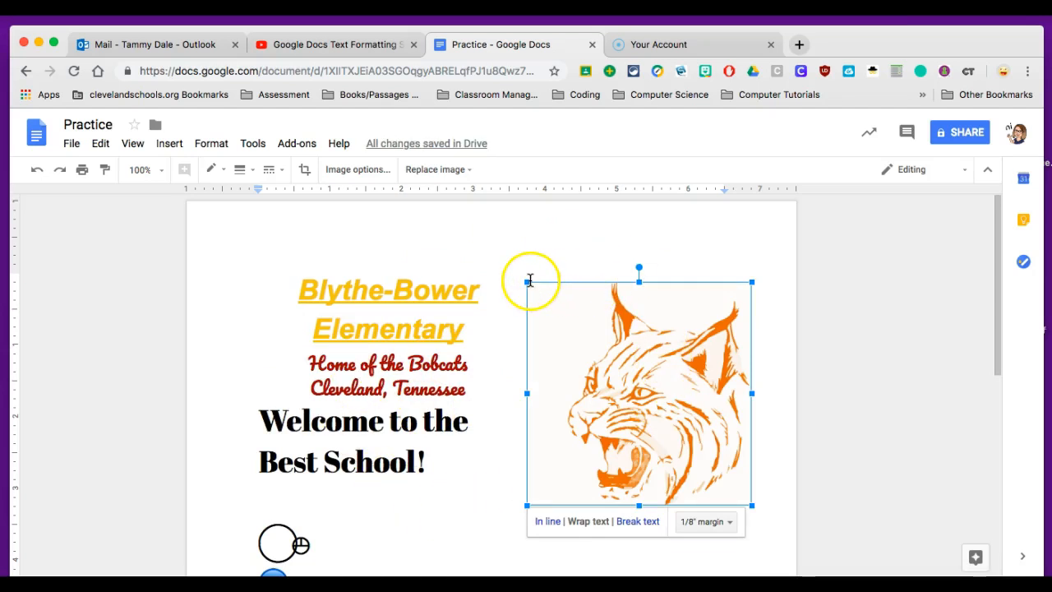
Step: Shrink the bobcat image to about 2.4 inches wide and place it below the Welcome line, to the right of the circles
left_click_drag(527, 282, 558, 323)
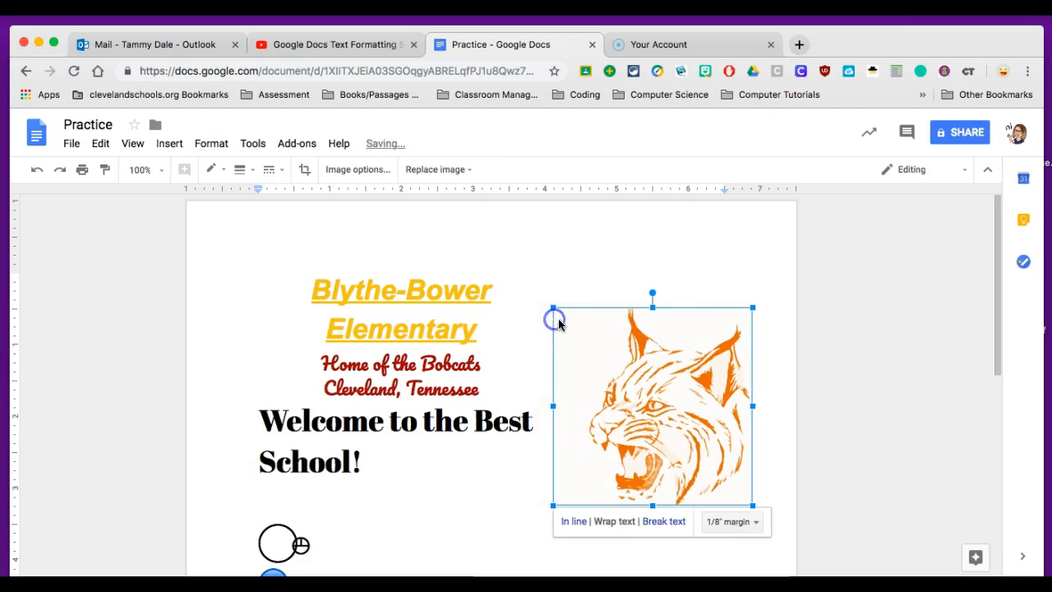
left_click_drag(753, 307, 723, 334)
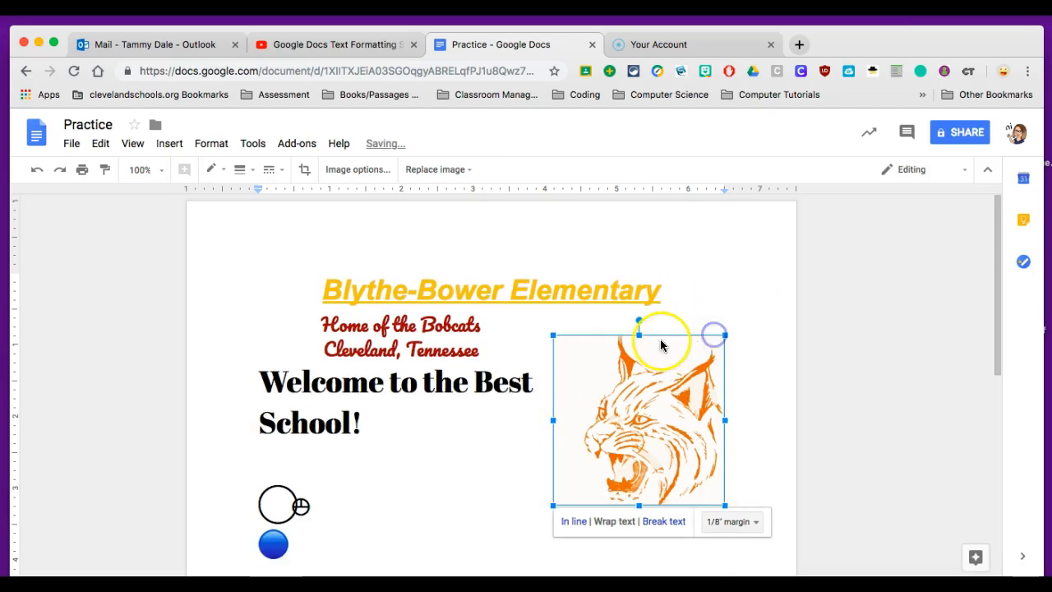
left_click_drag(656, 373, 698, 351)
left_click_drag(662, 397, 467, 463)
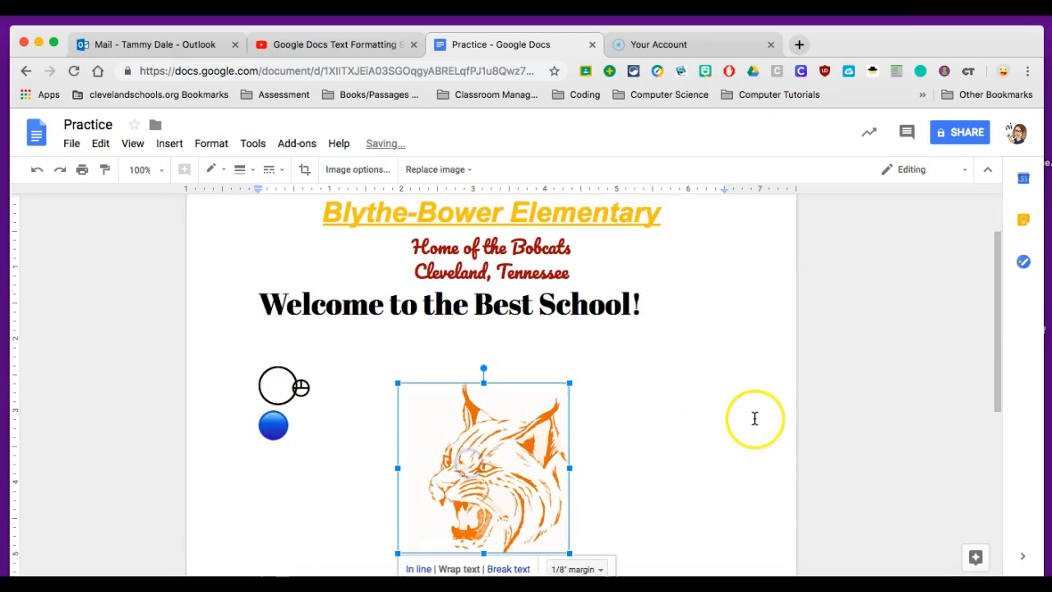
Step: Delete the black circle symbols and the blue circle below the Welcome line
left_click(277, 386)
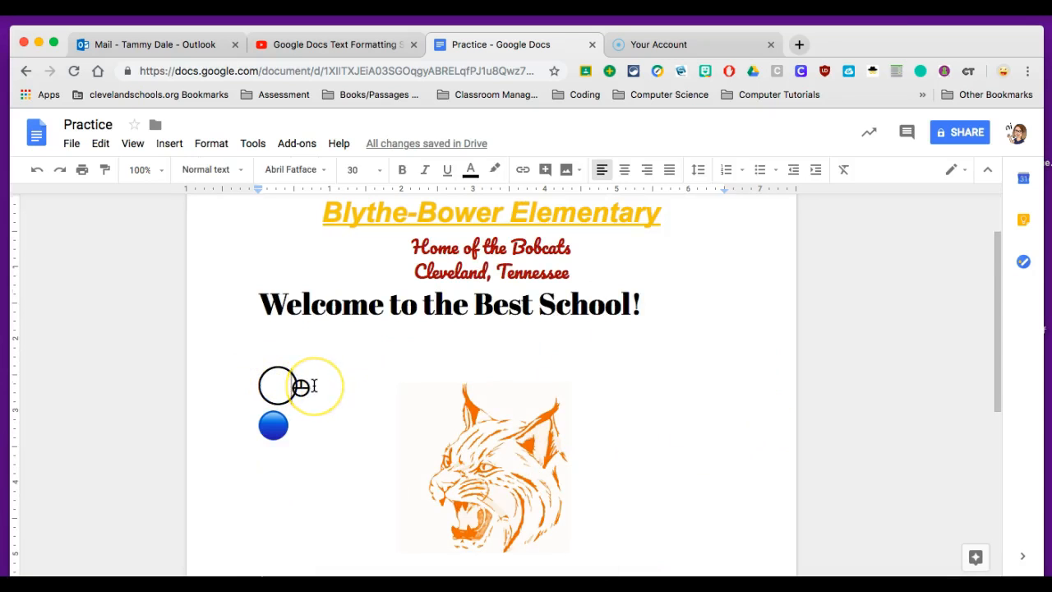
key("BackSpace")
left_click(276, 384)
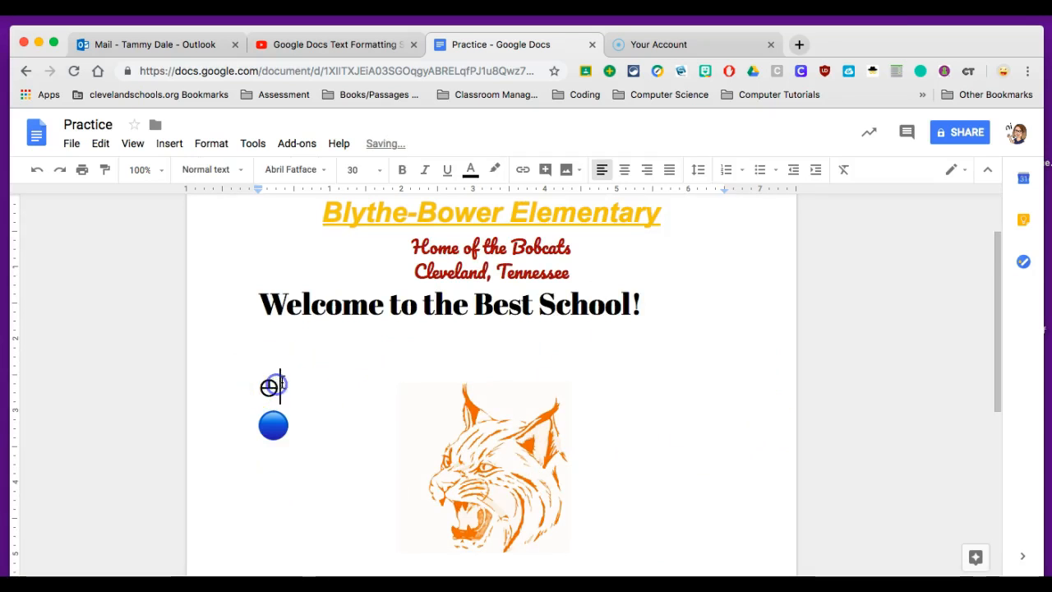
key("BackSpace")
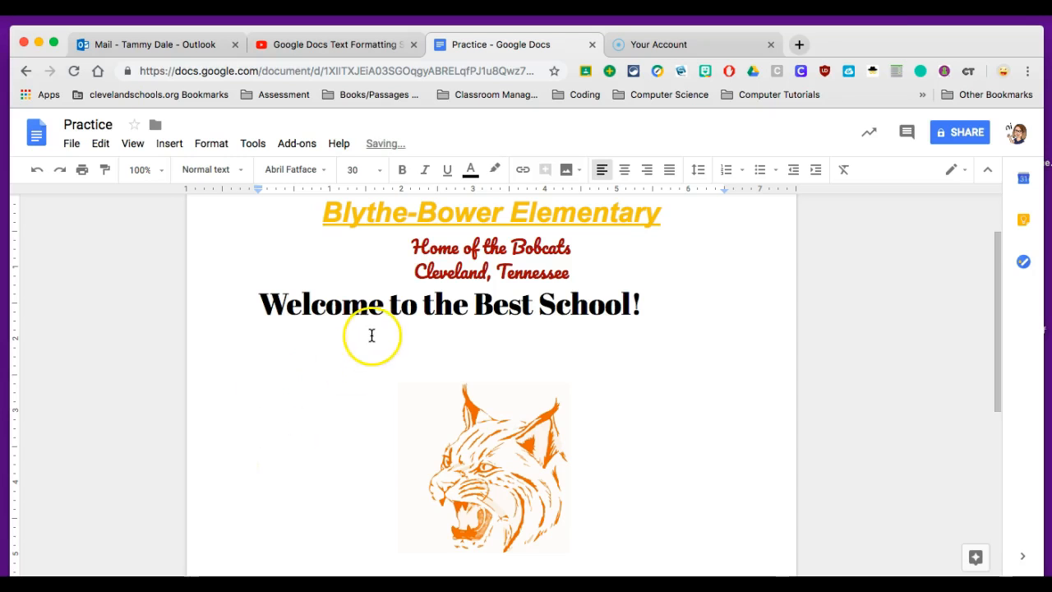
Step: Center the "Welcome to the Best School!" line and move the bobcat image up directly beneath it, keeping the line unbroken
left_click_drag(647, 304, 255, 290)
left_click(625, 169)
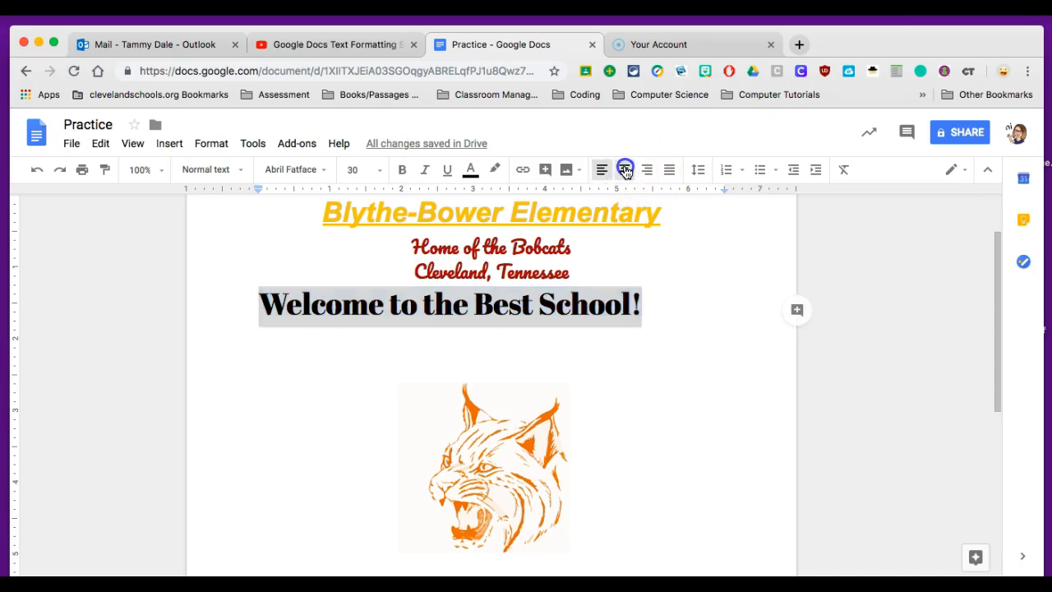
left_click_drag(493, 493, 485, 428)
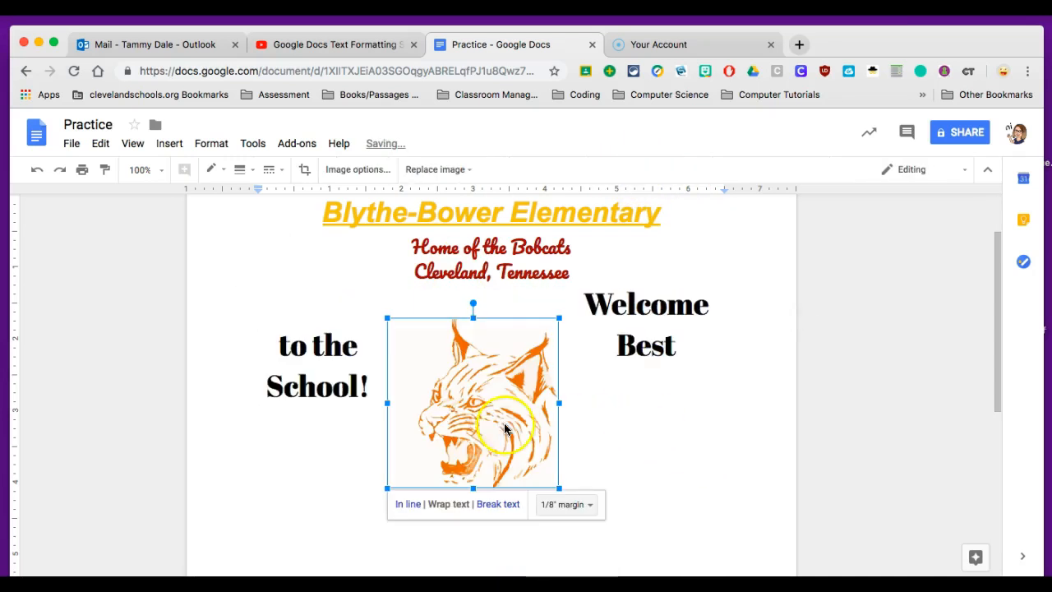
left_click_drag(481, 390, 472, 411)
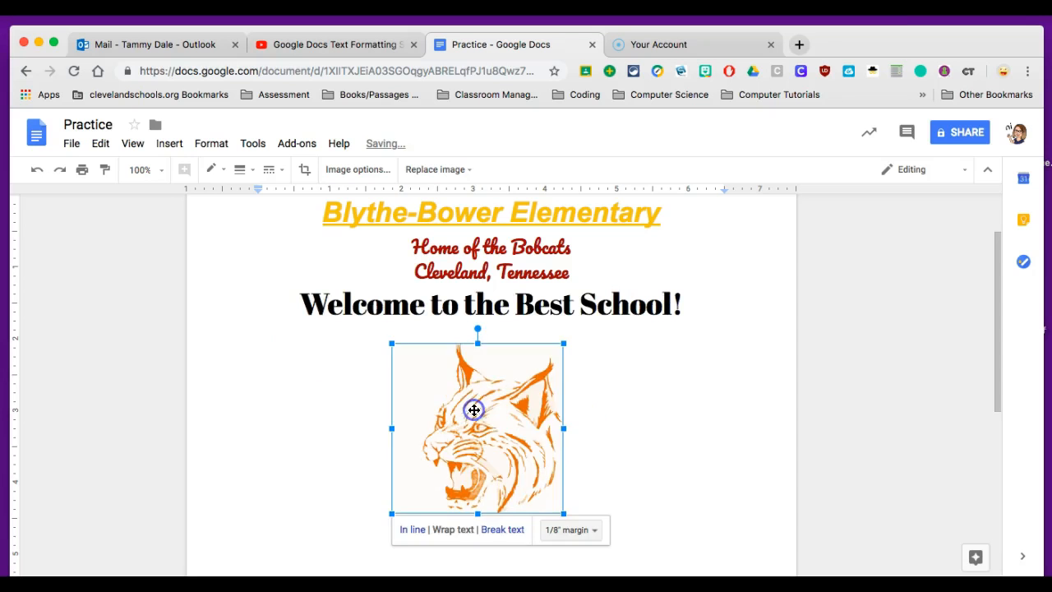
Step: Review the page layout from the school name heading down to the blank area below the bobcat image
scroll(731, 485, "down", 2)
scroll(728, 488, "up", 4)
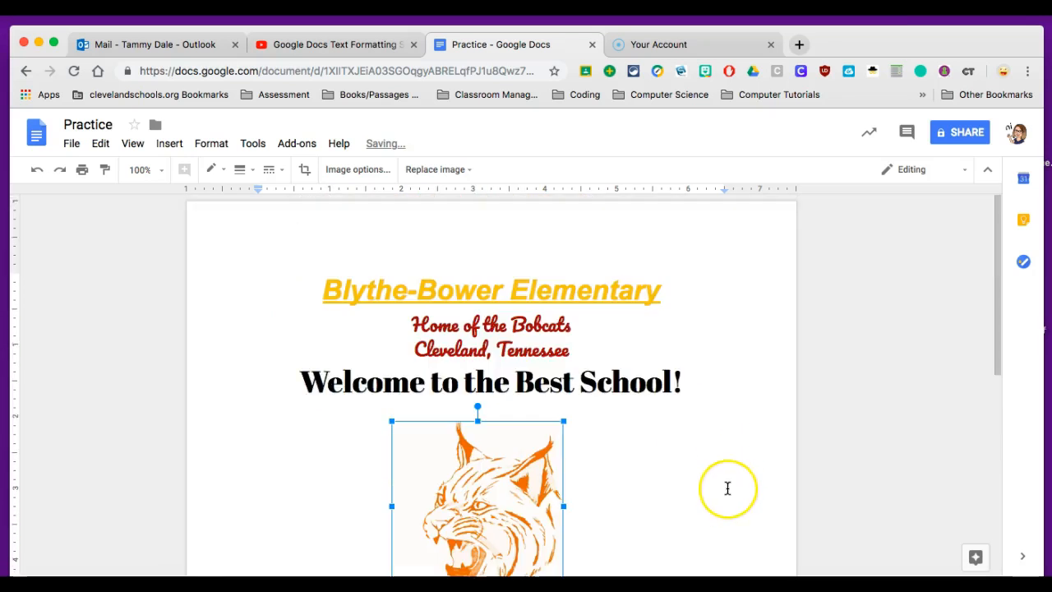
scroll(728, 488, "down", 5)
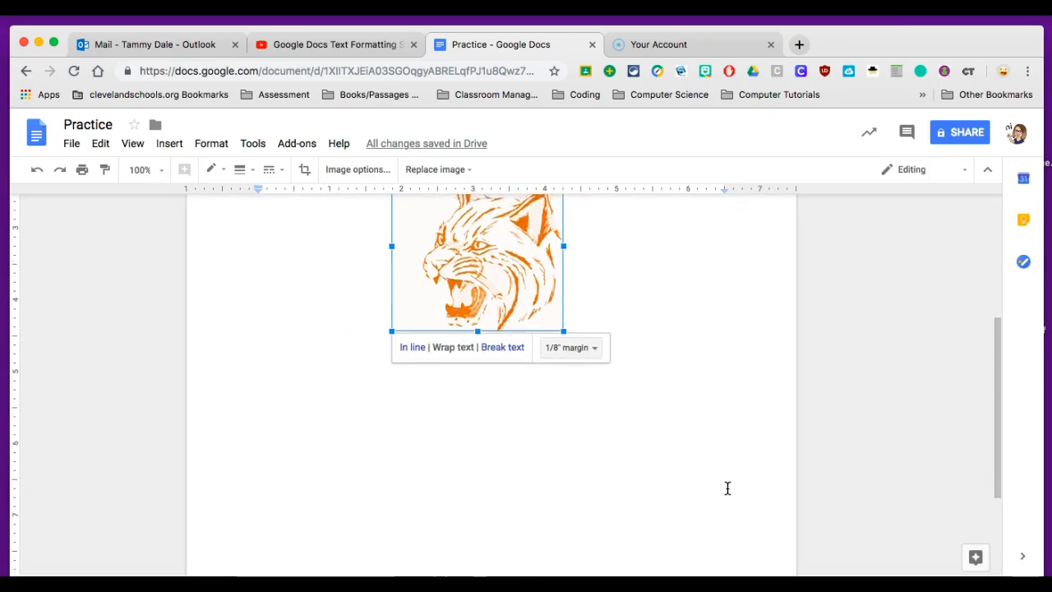
scroll(728, 488, "up", 5)
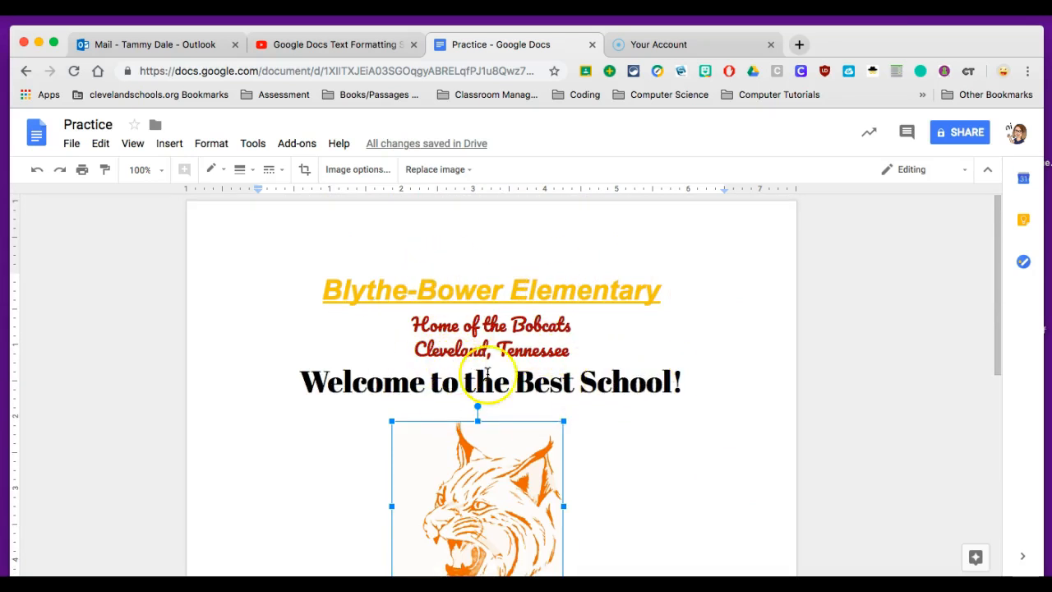
scroll(667, 453, "down", 2)
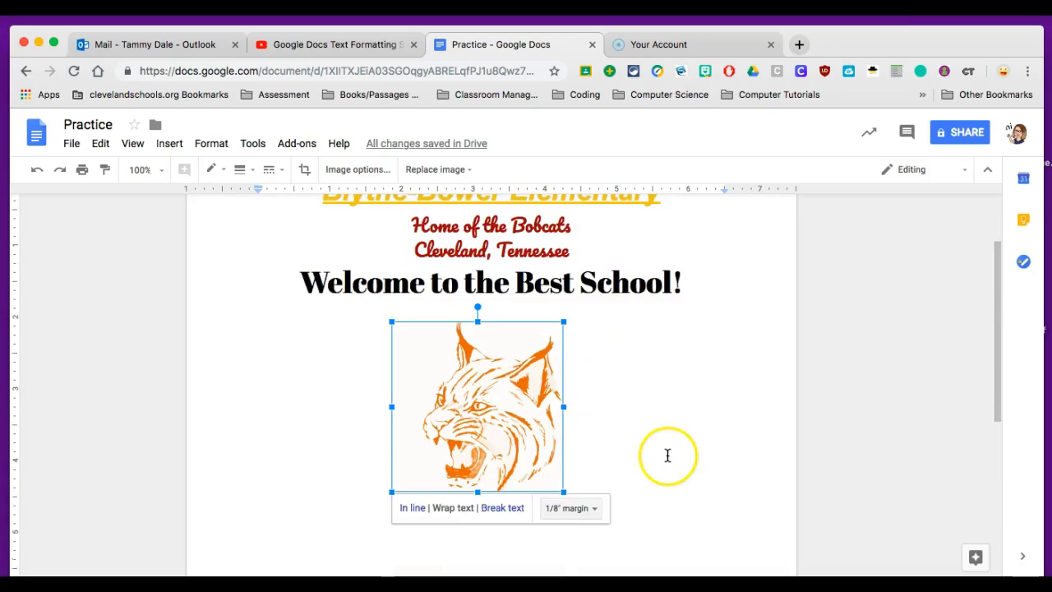
scroll(686, 425, "down", 1)
scroll(688, 427, "up", 3)
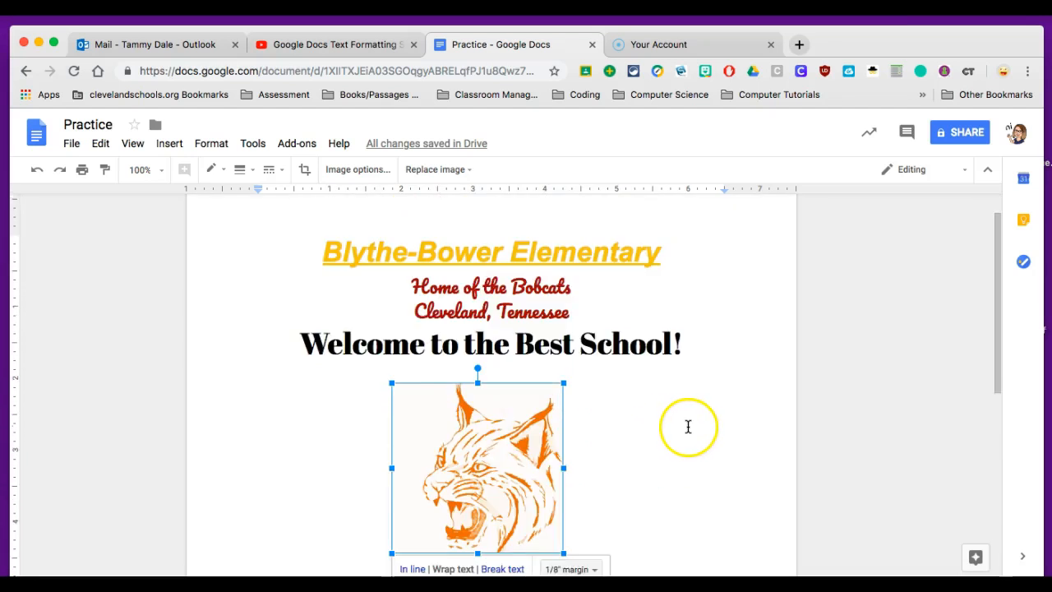
scroll(694, 427, "up", 1)
scroll(696, 432, "down", 4)
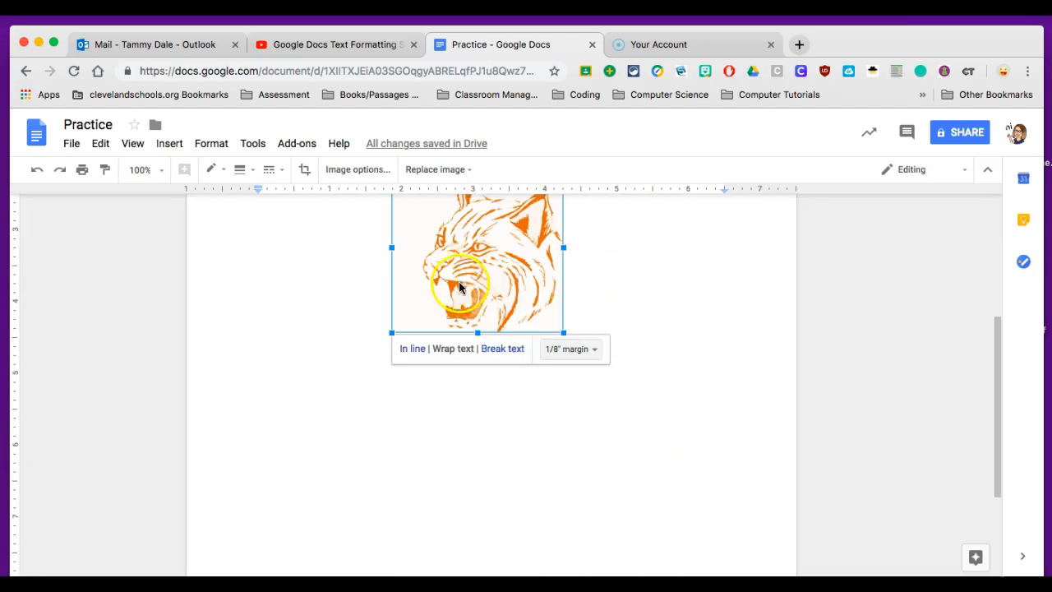
scroll(480, 286, "up", 1)
scroll(638, 352, "up", 1)
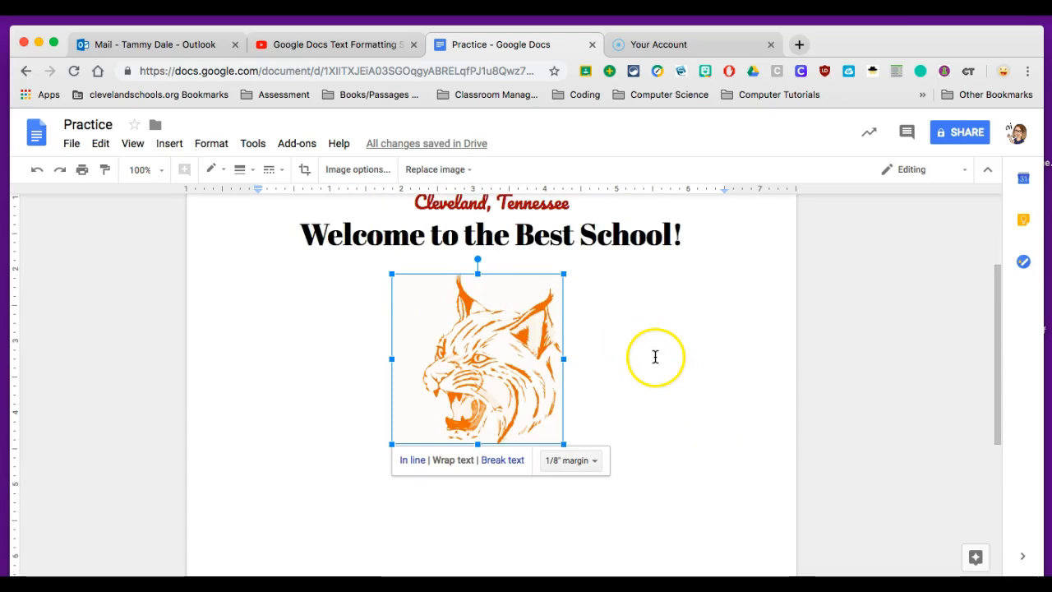
scroll(668, 363, "up", 2)
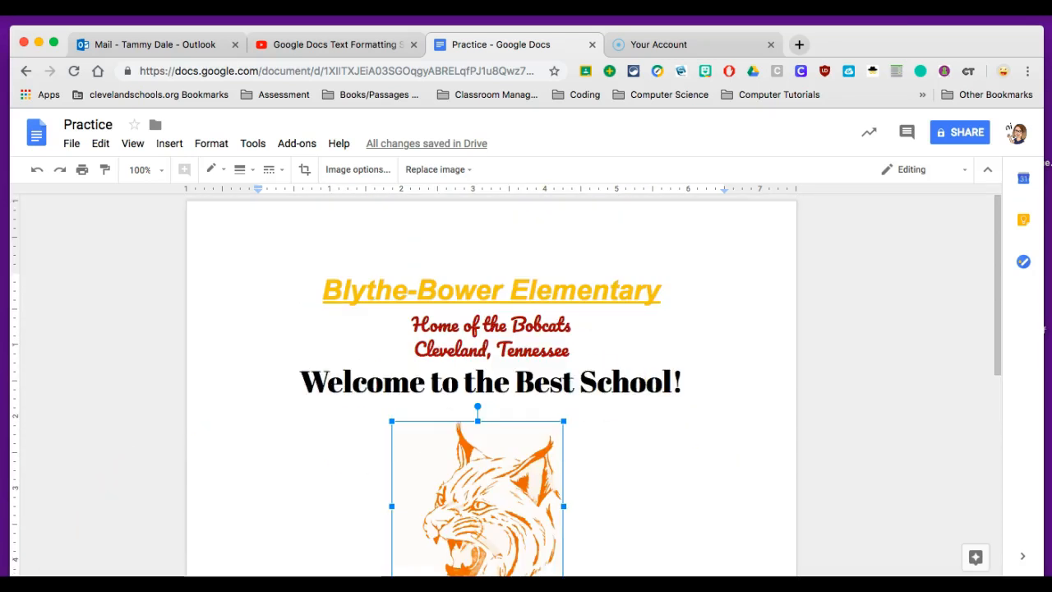